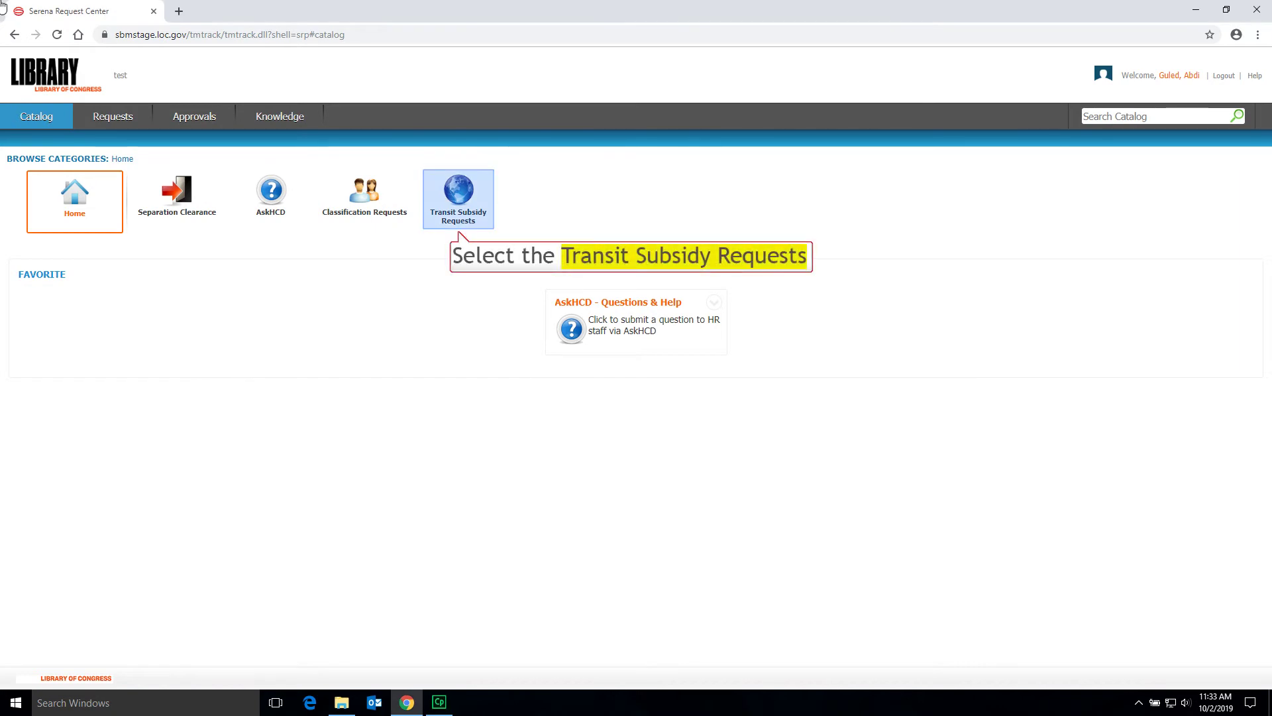
- Open the Transit Recertification Only form from the Transit Subsidy Requests category
{"action": "left_click", "coordinate": [458, 199]}
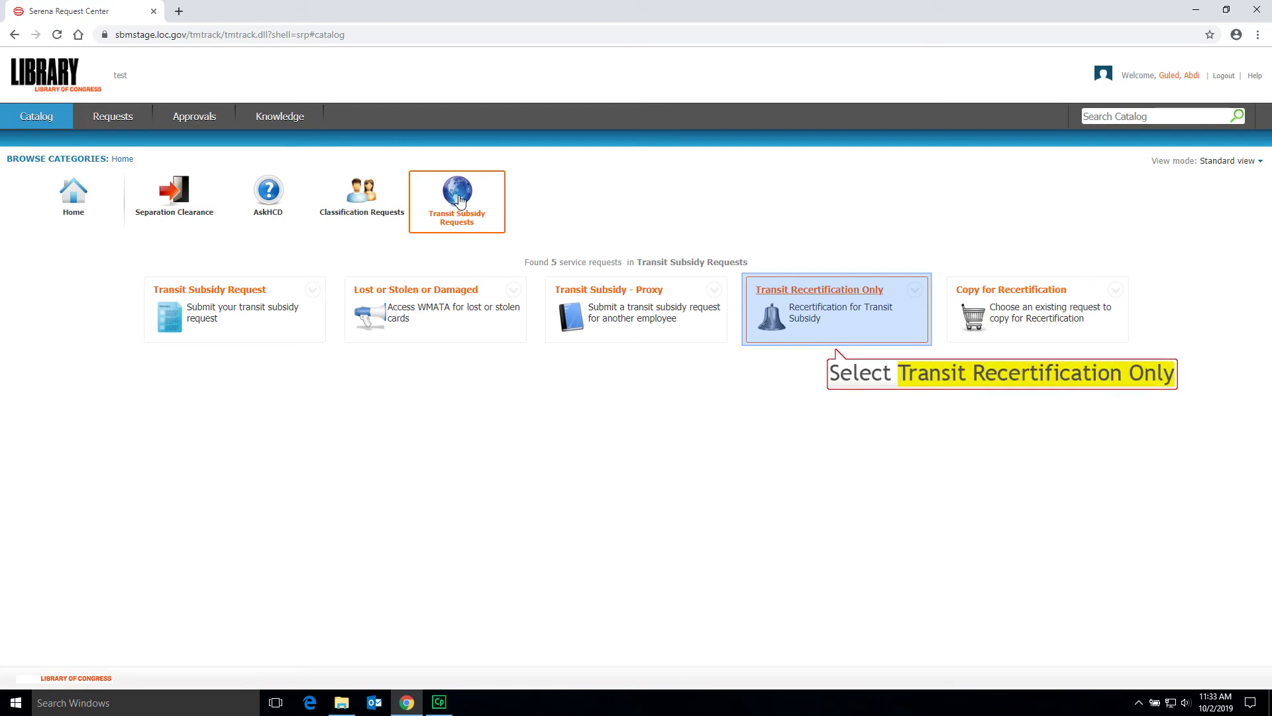
{"action": "left_click", "coordinate": [786, 298]}
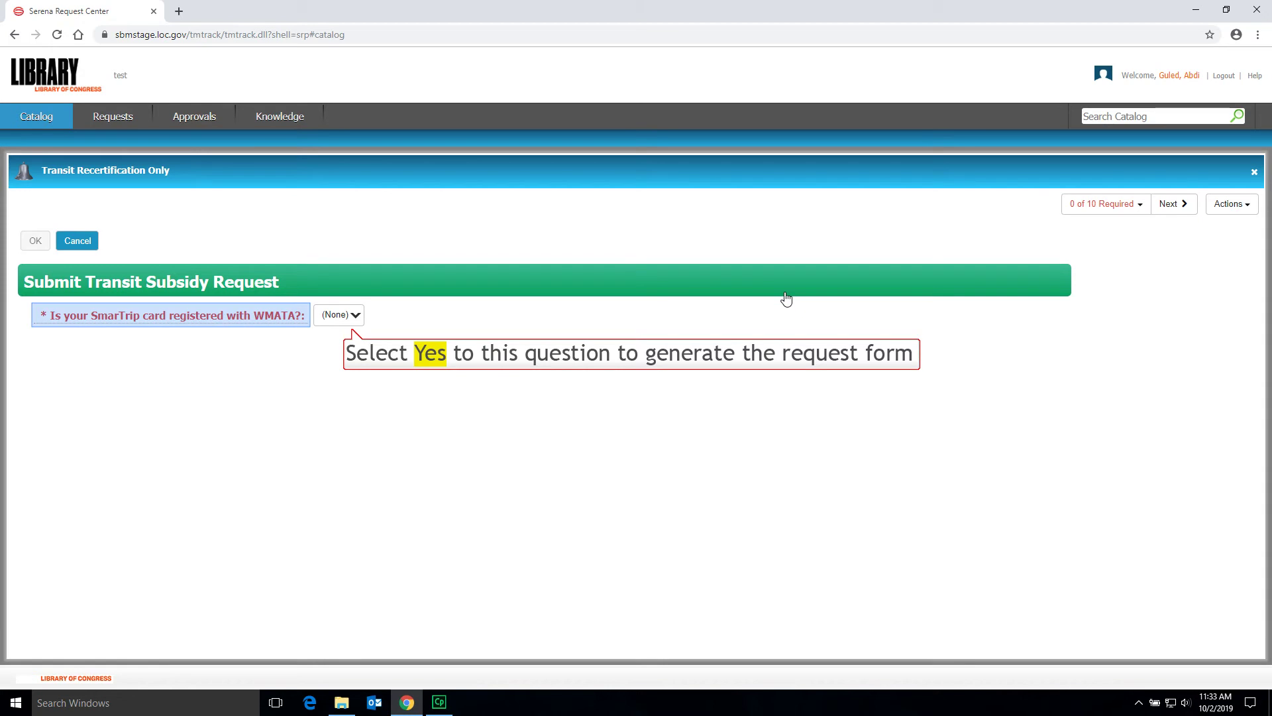
- Answer Yes to whether the SmarTrip card is registered with WMATA
{"action": "left_click", "coordinate": [354, 316]}
{"action": "left_click", "coordinate": [329, 354]}
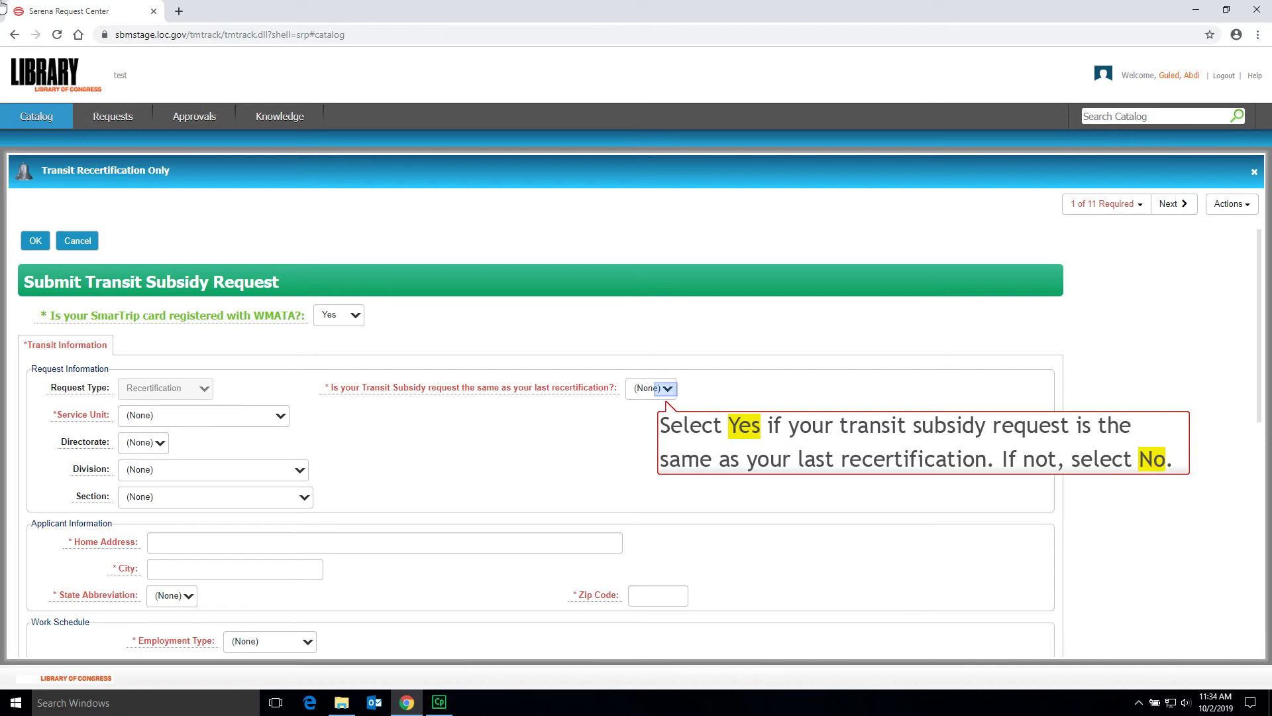
- Answer Yes to same as last recertification and set Service Unit to Chief Operating Officer
{"action": "left_click", "coordinate": [668, 393]}
{"action": "left_click", "coordinate": [638, 428]}
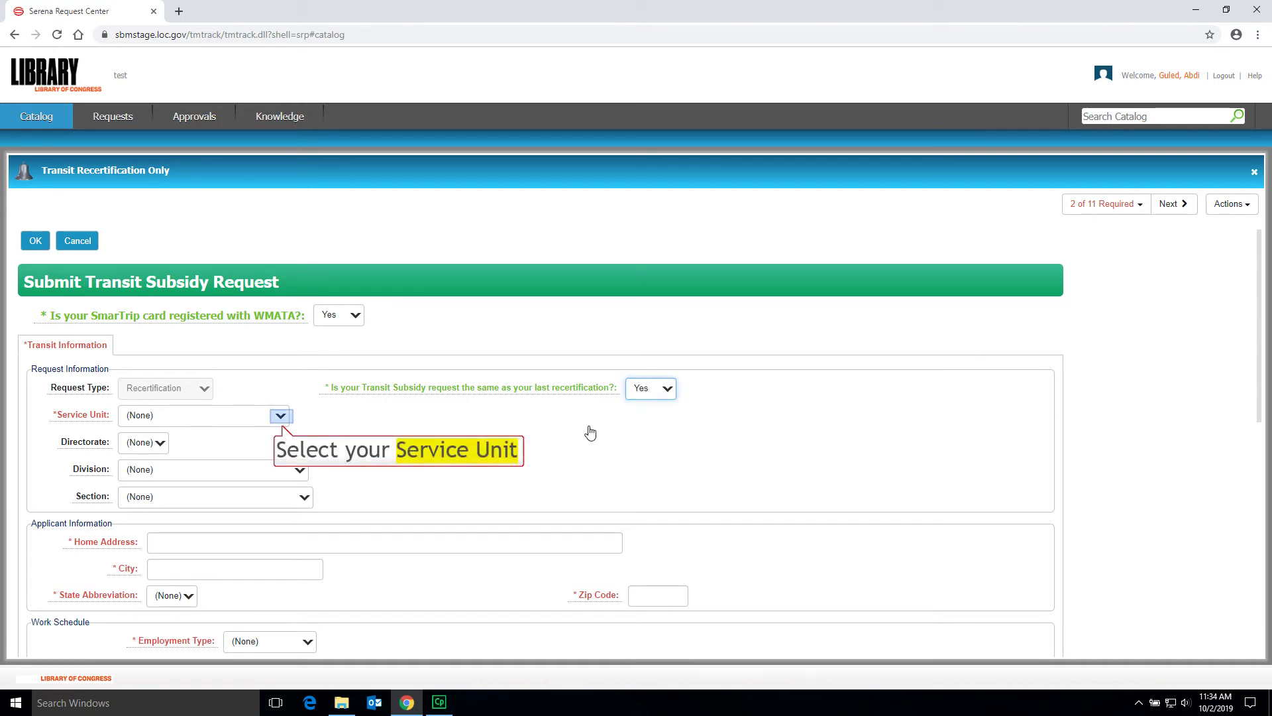
{"action": "left_click", "coordinate": [280, 415]}
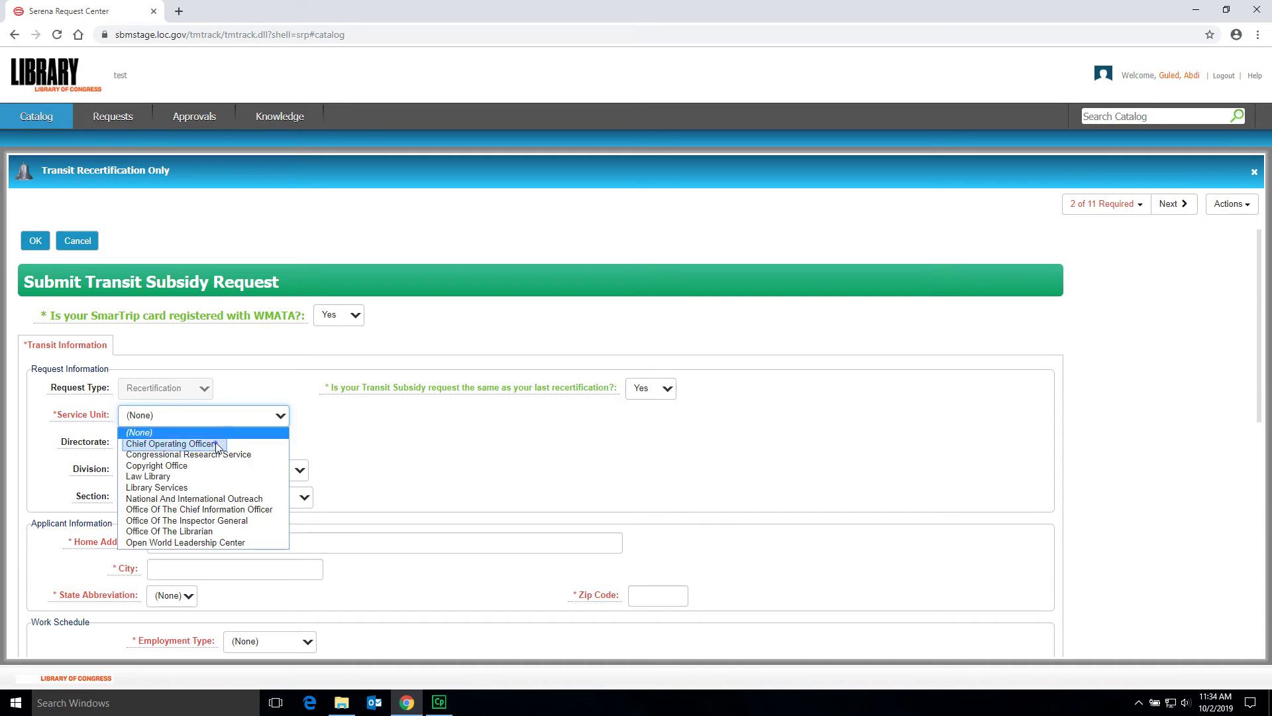
{"action": "left_click", "coordinate": [171, 444]}
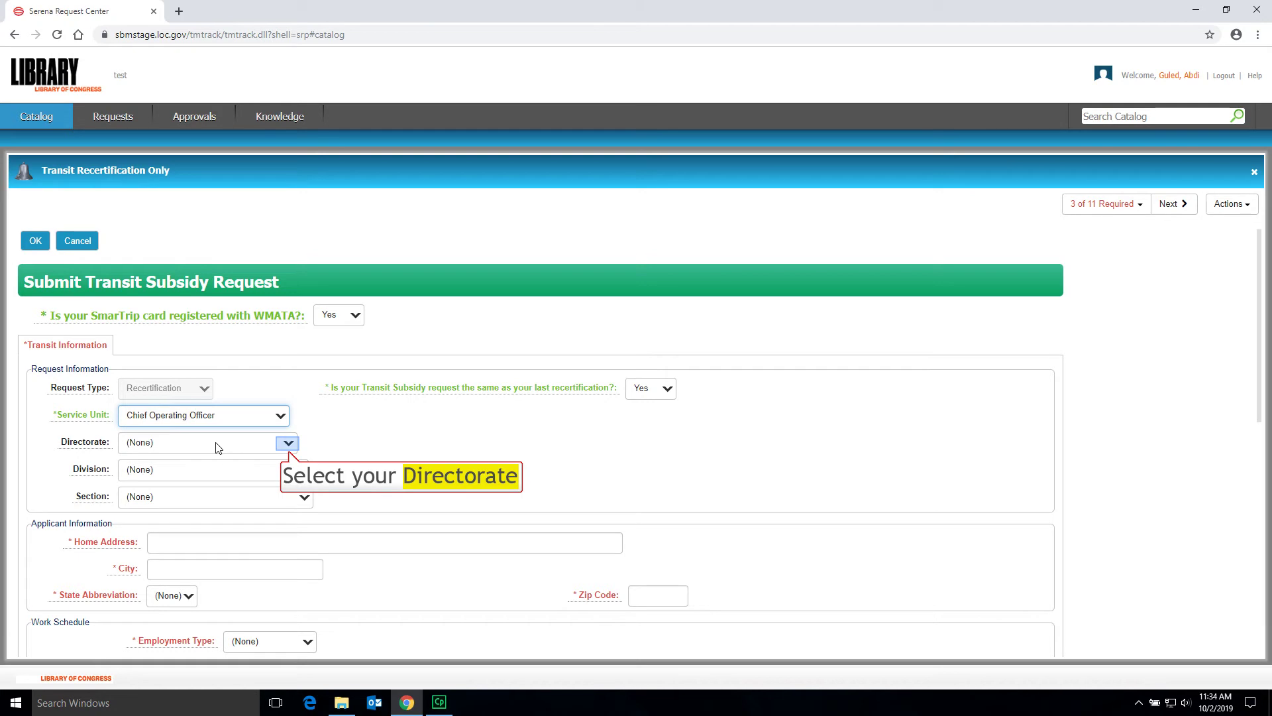
- Set Directorate to Human Capital Directorate, Division to HR Programs Division, Section to Employee Services Section
{"action": "left_click", "coordinate": [293, 444]}
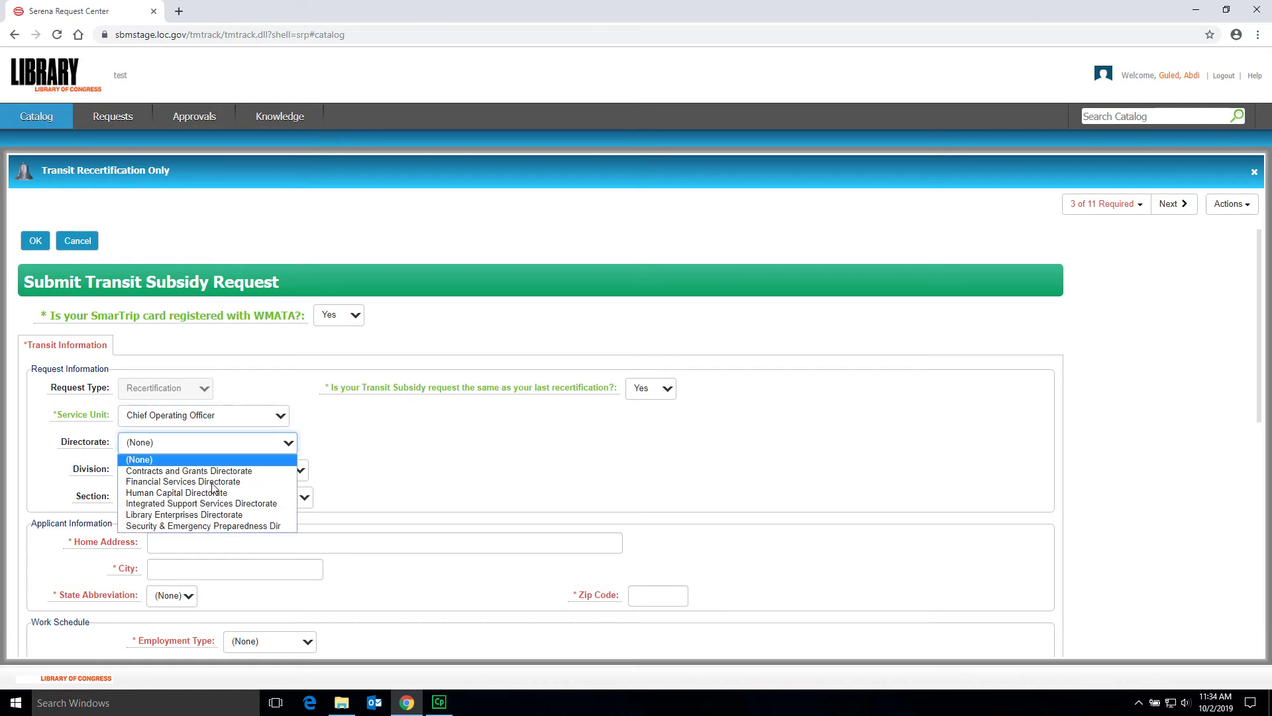
{"action": "left_click", "coordinate": [212, 494]}
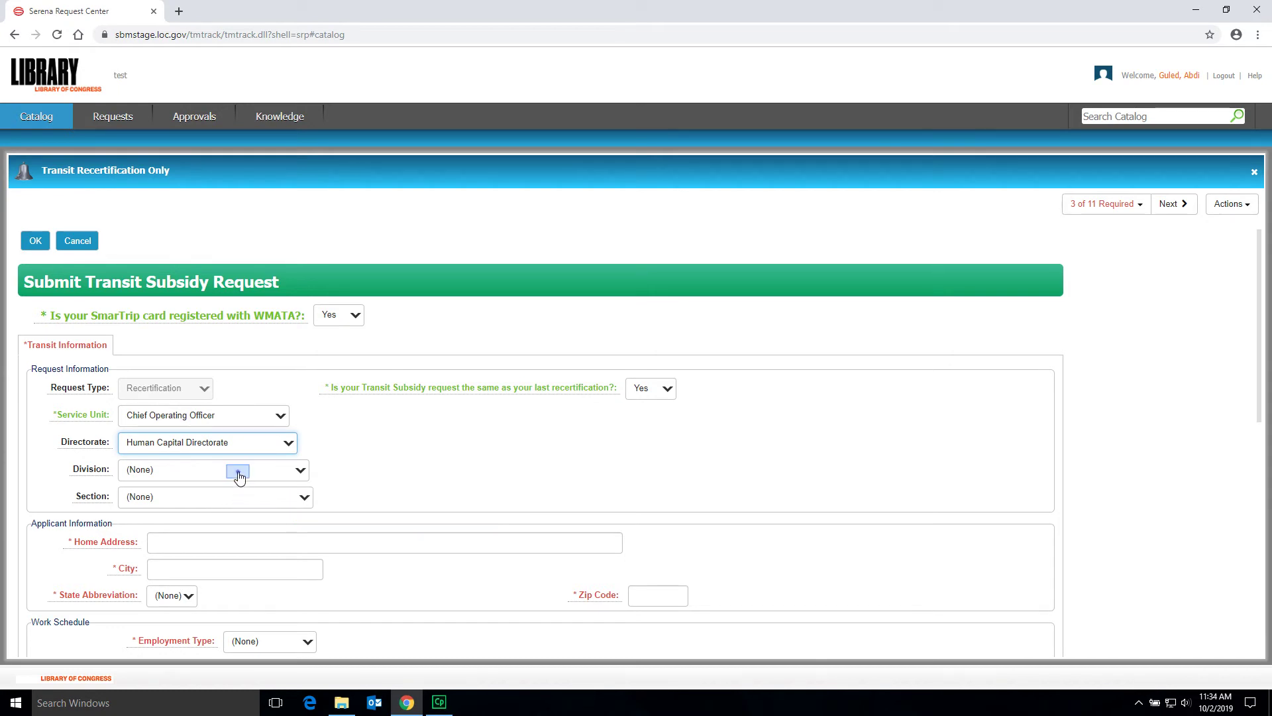
{"action": "left_click", "coordinate": [237, 470]}
{"action": "left_click", "coordinate": [200, 509]}
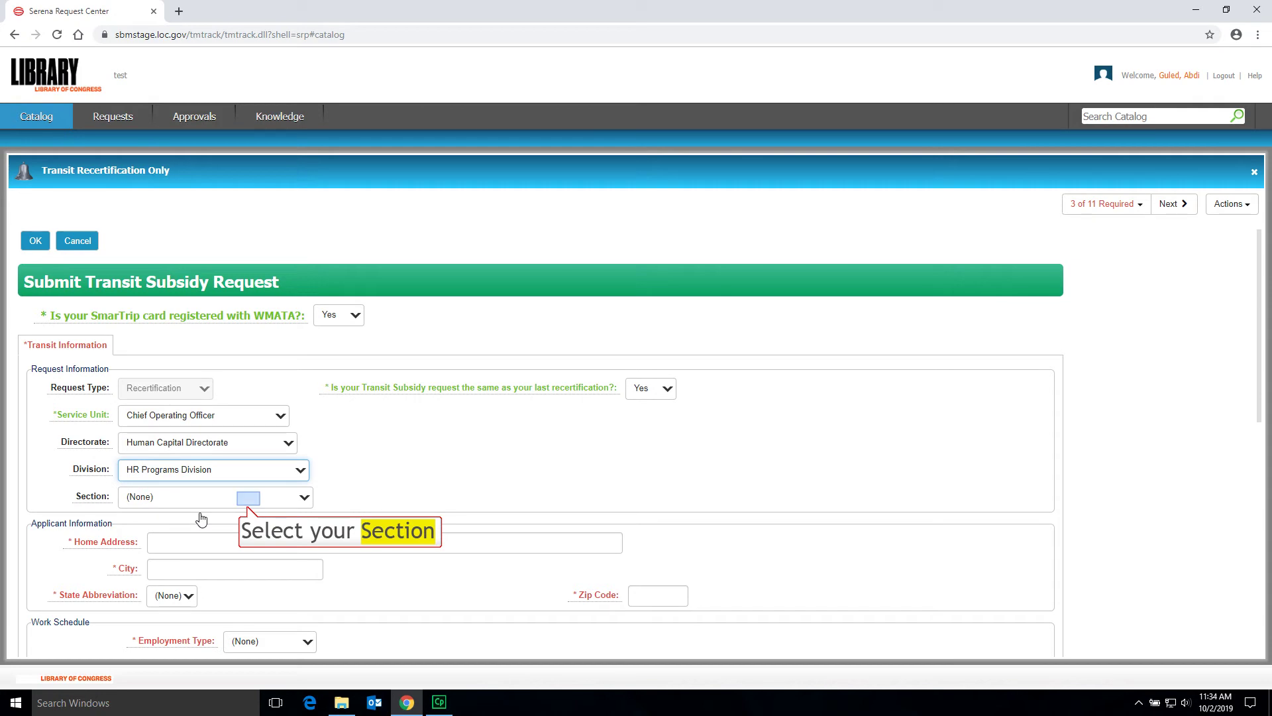
{"action": "left_click", "coordinate": [248, 498]}
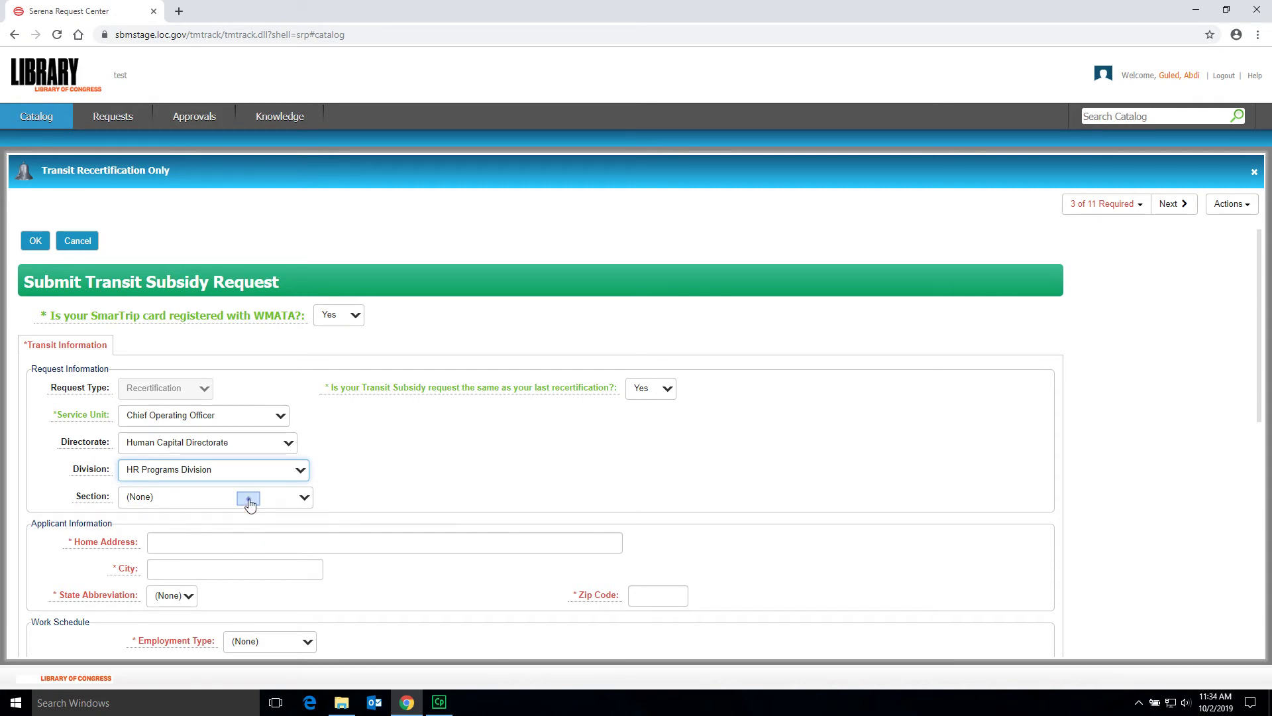
{"action": "left_click", "coordinate": [227, 525]}
{"action": "scroll", "coordinate": [386, 531], "scroll_direction": "down", "scroll_amount": 2}
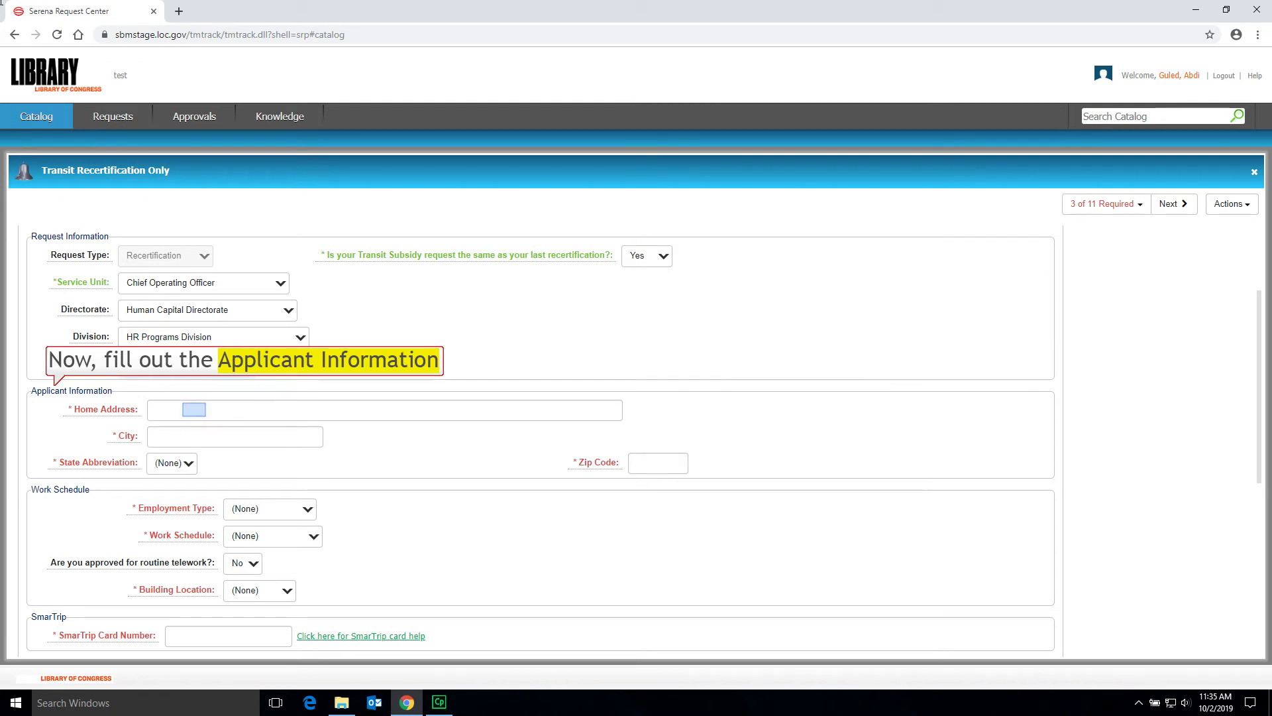
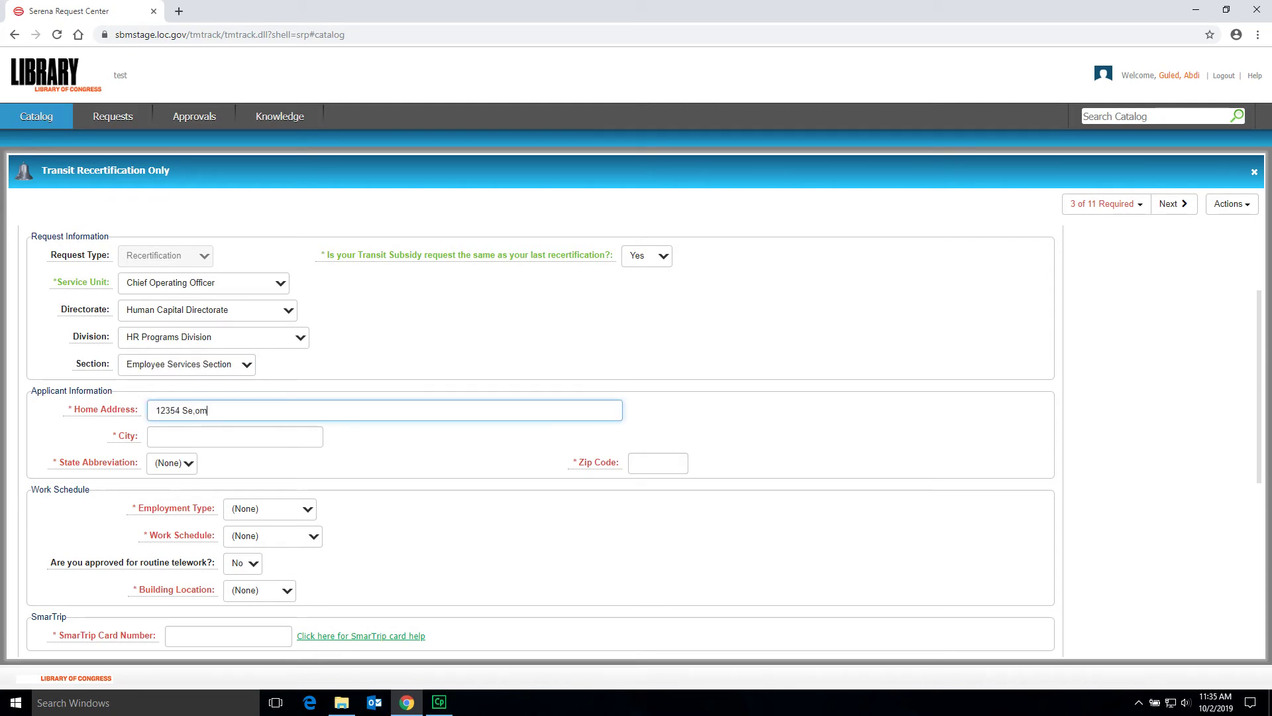
- Enter the applicant's home street address, city, state (VA) and zip code
{"action": "key", "text": "Tab"}
{"action": "type", "text": "Ale"}
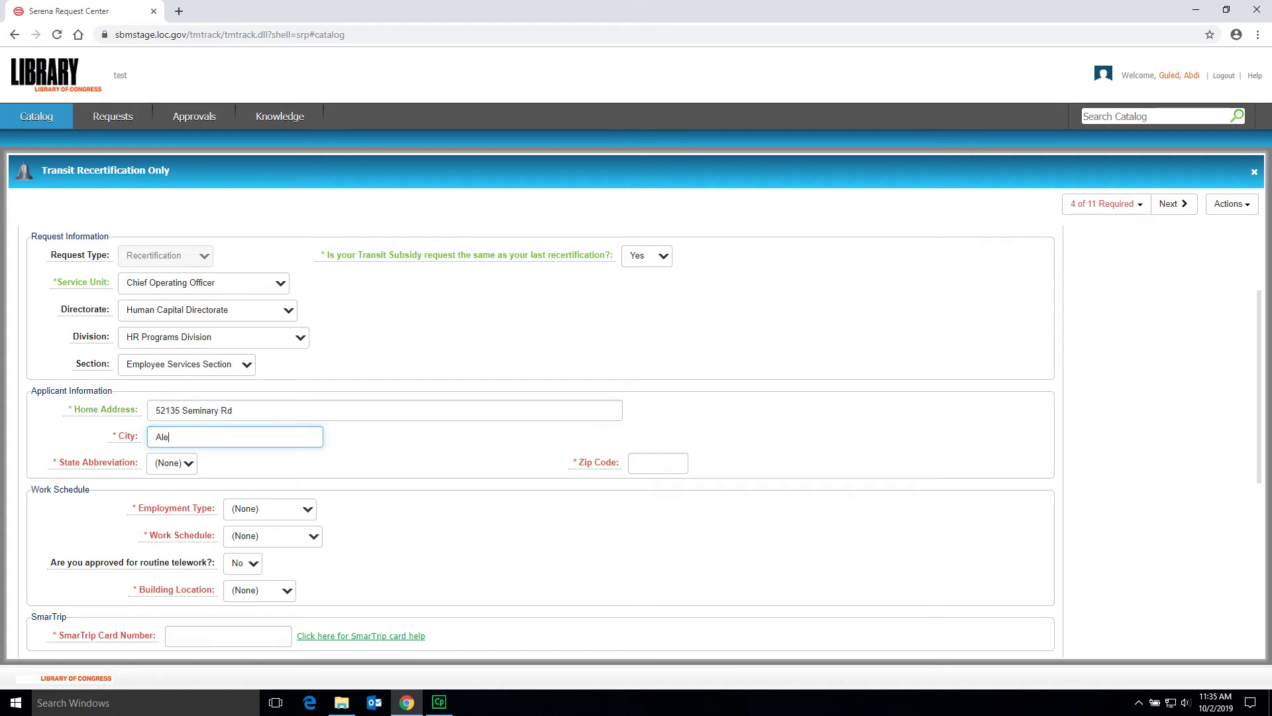
{"action": "type", "text": "xandria"}
{"action": "left_click", "coordinate": [187, 470]}
{"action": "type", "text": "va"}
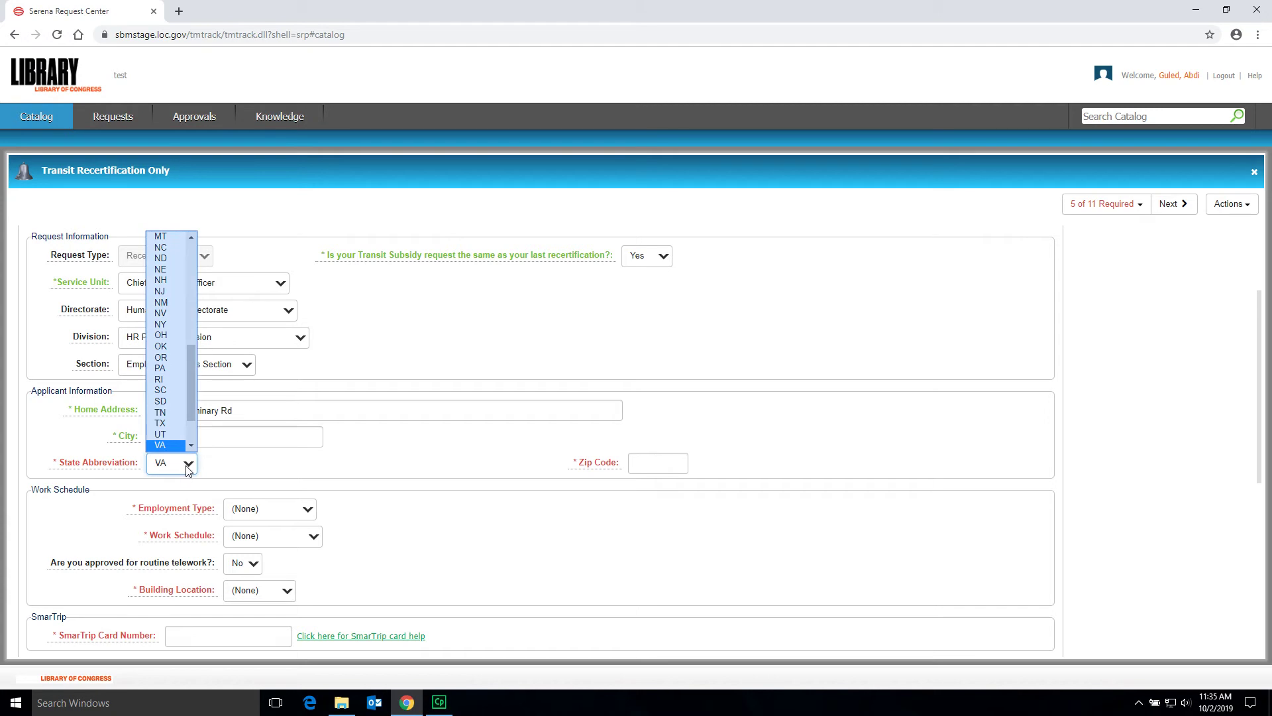
{"action": "key", "text": "Tab"}
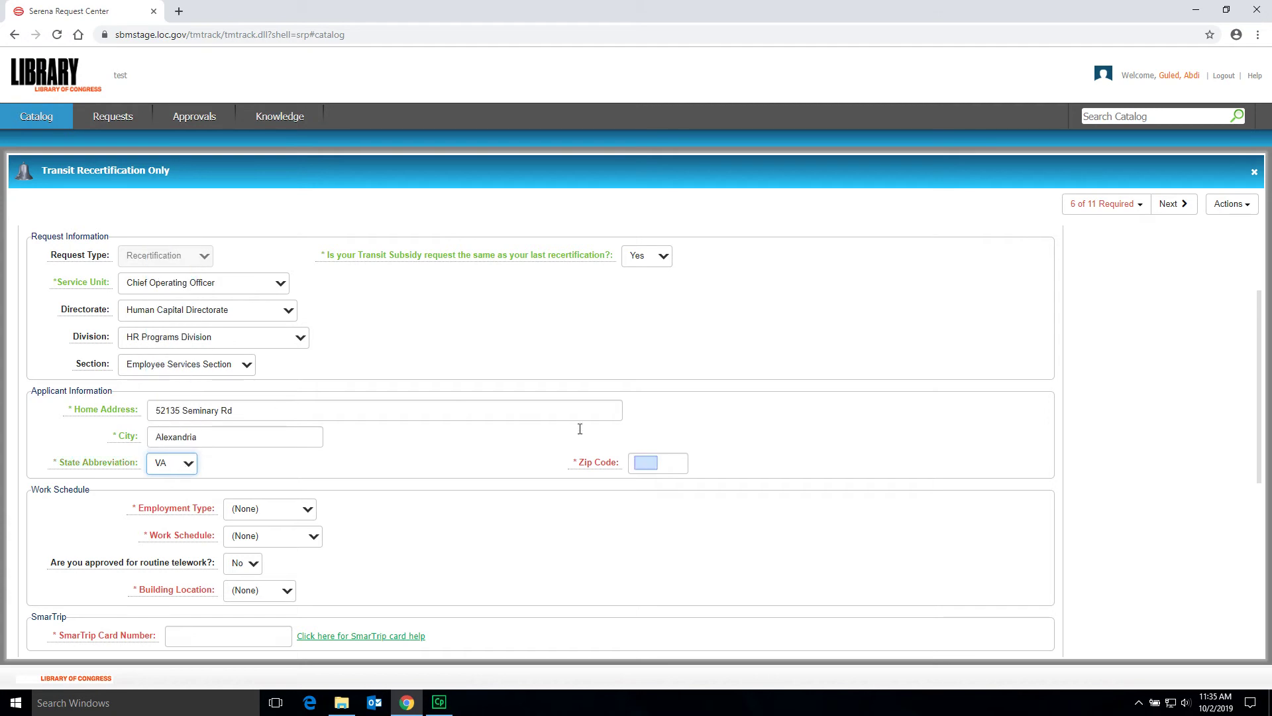
{"action": "type", "text": "23154"}
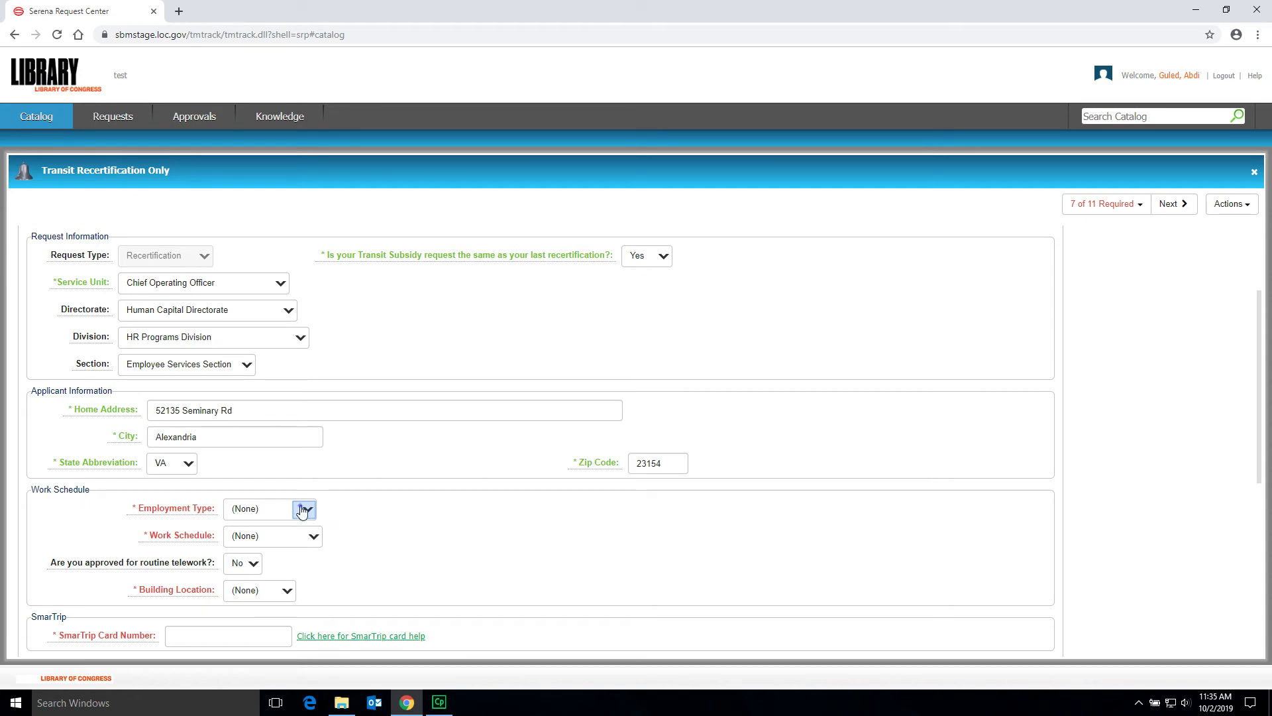
- Set Employment Type to Permanent and Work Schedule to Regular (21 days)
{"action": "left_click", "coordinate": [273, 515]}
{"action": "left_click", "coordinate": [261, 548]}
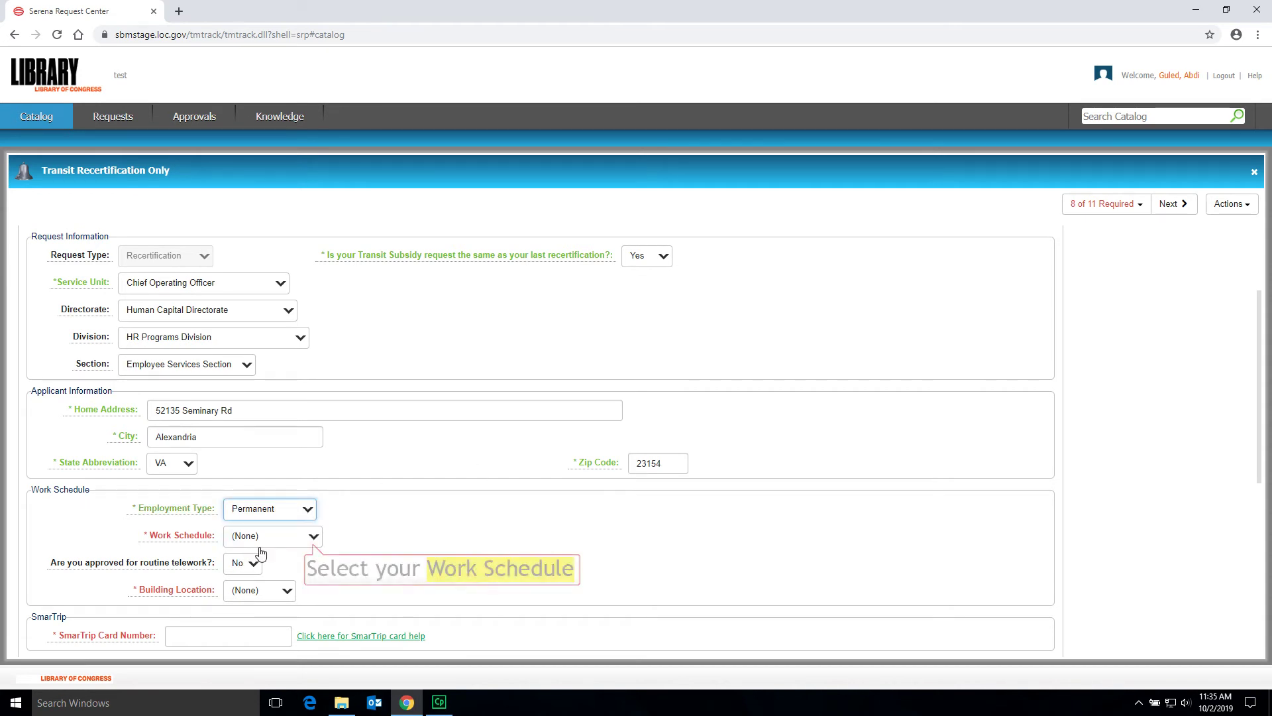
{"action": "left_click", "coordinate": [313, 537]}
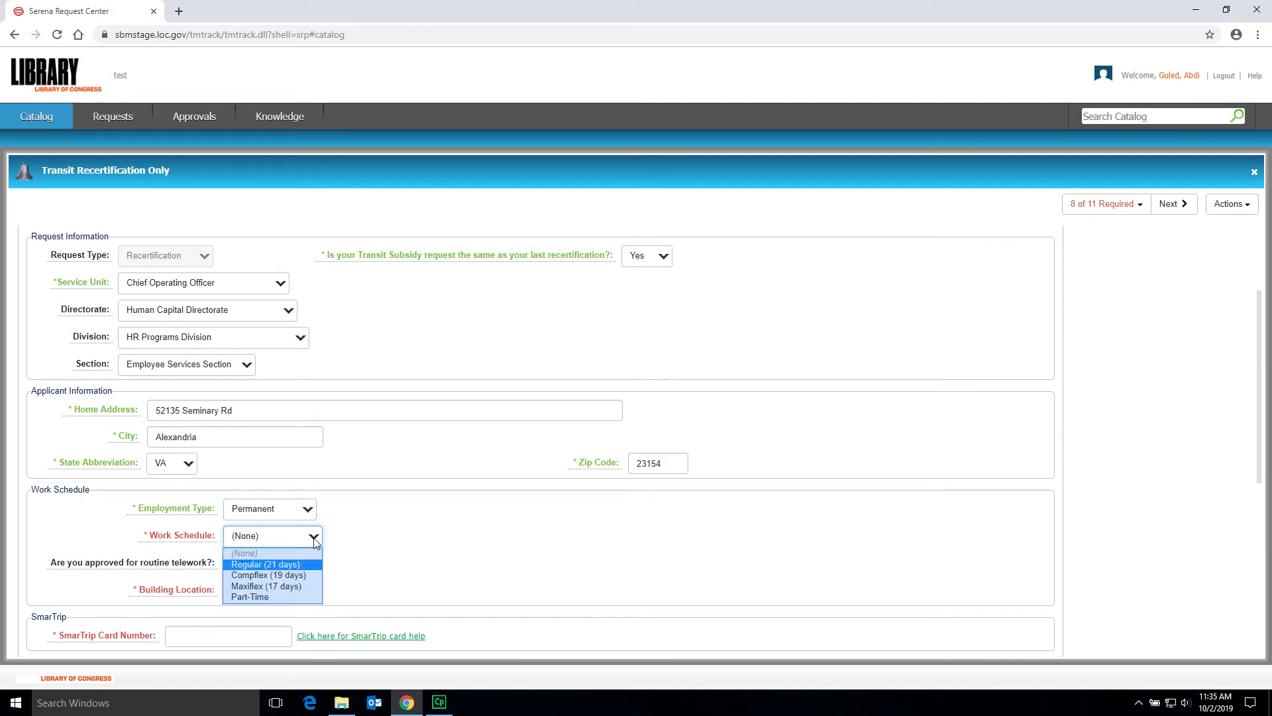
{"action": "left_click", "coordinate": [273, 565]}
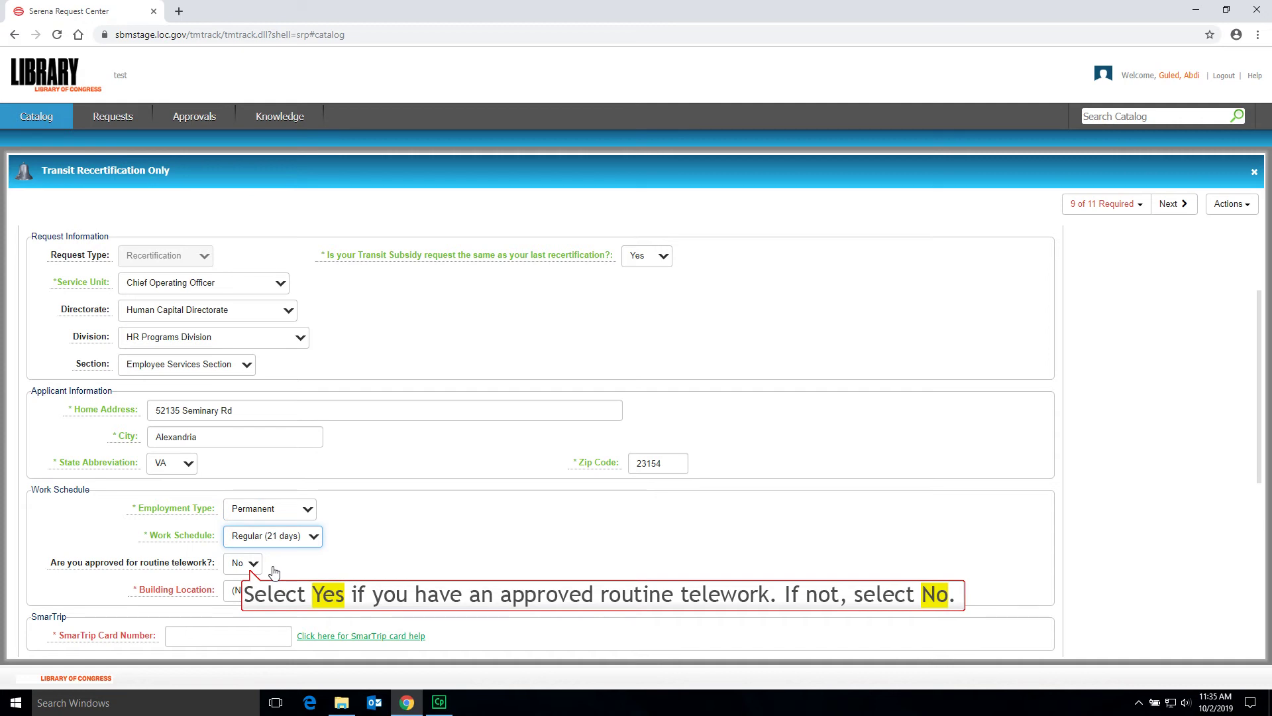
- Answer Yes to approved routine telework for 5 days monthly and choose Madison building
{"action": "key", "text": "Tab"}
{"action": "left_click", "coordinate": [253, 567]}
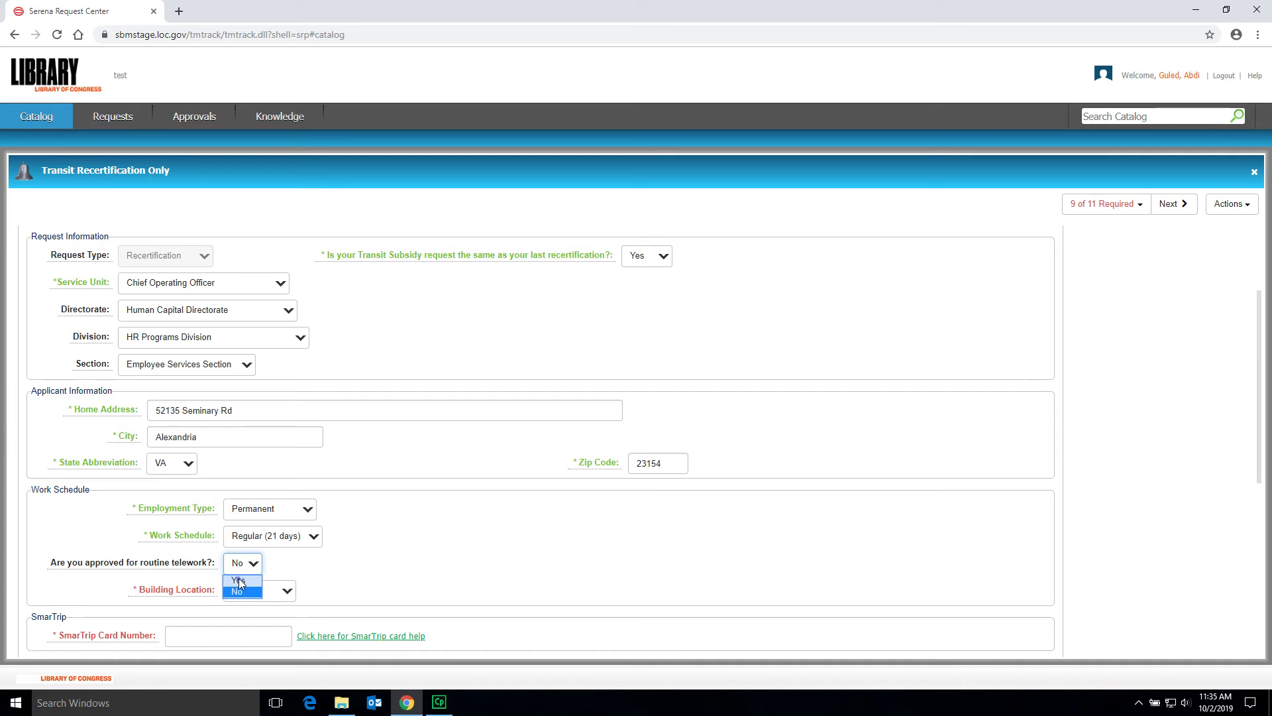
{"action": "left_click", "coordinate": [239, 581]}
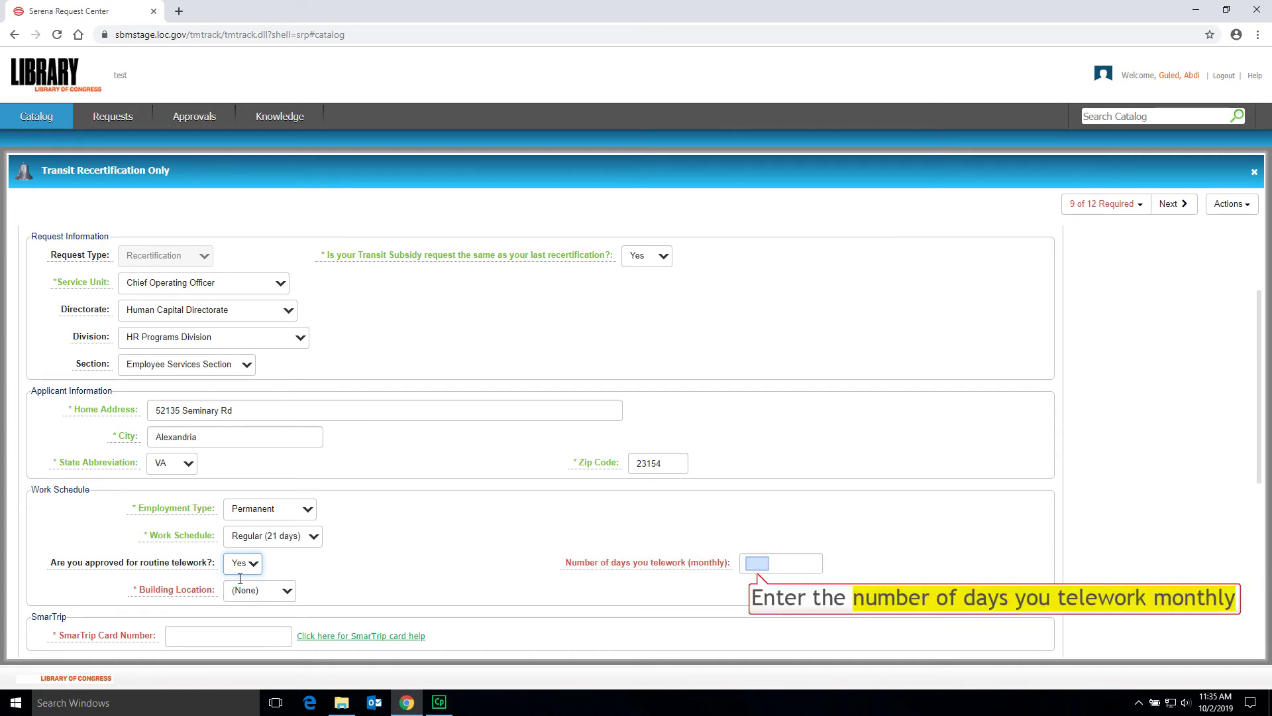
{"action": "left_click", "coordinate": [745, 564]}
{"action": "type", "text": "5"}
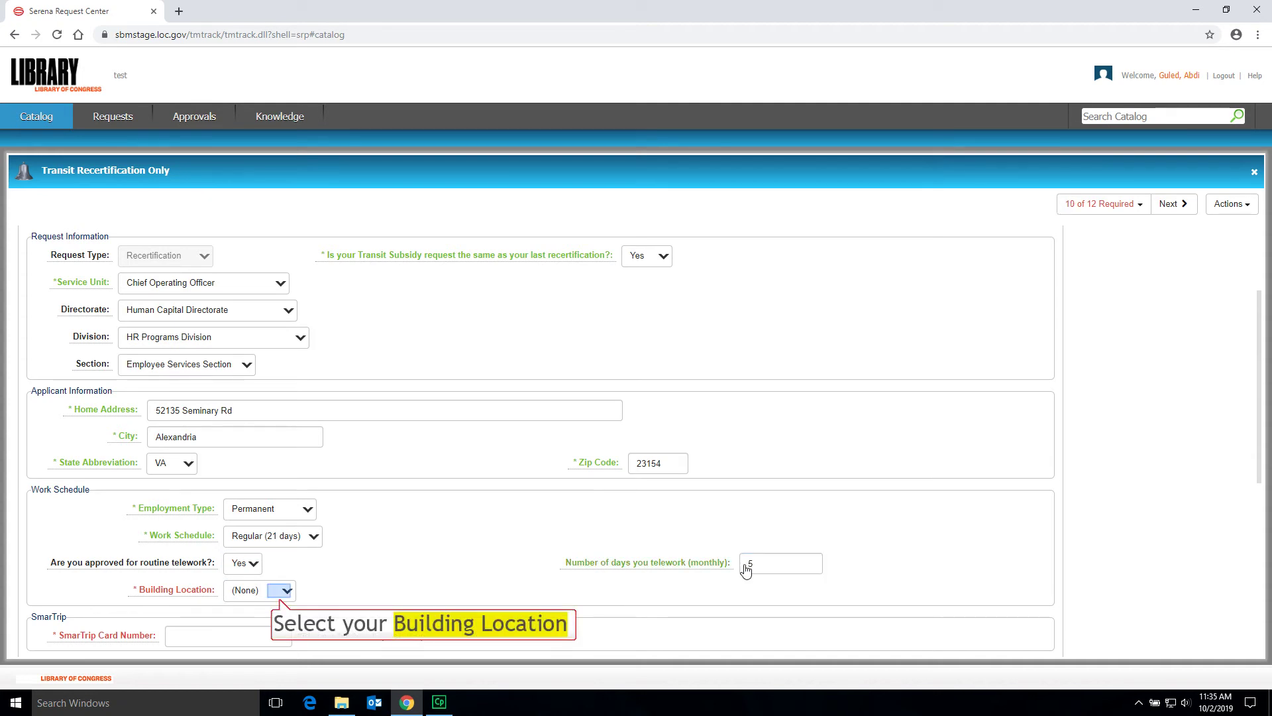
{"action": "left_click", "coordinate": [278, 593]}
{"action": "left_click", "coordinate": [257, 640]}
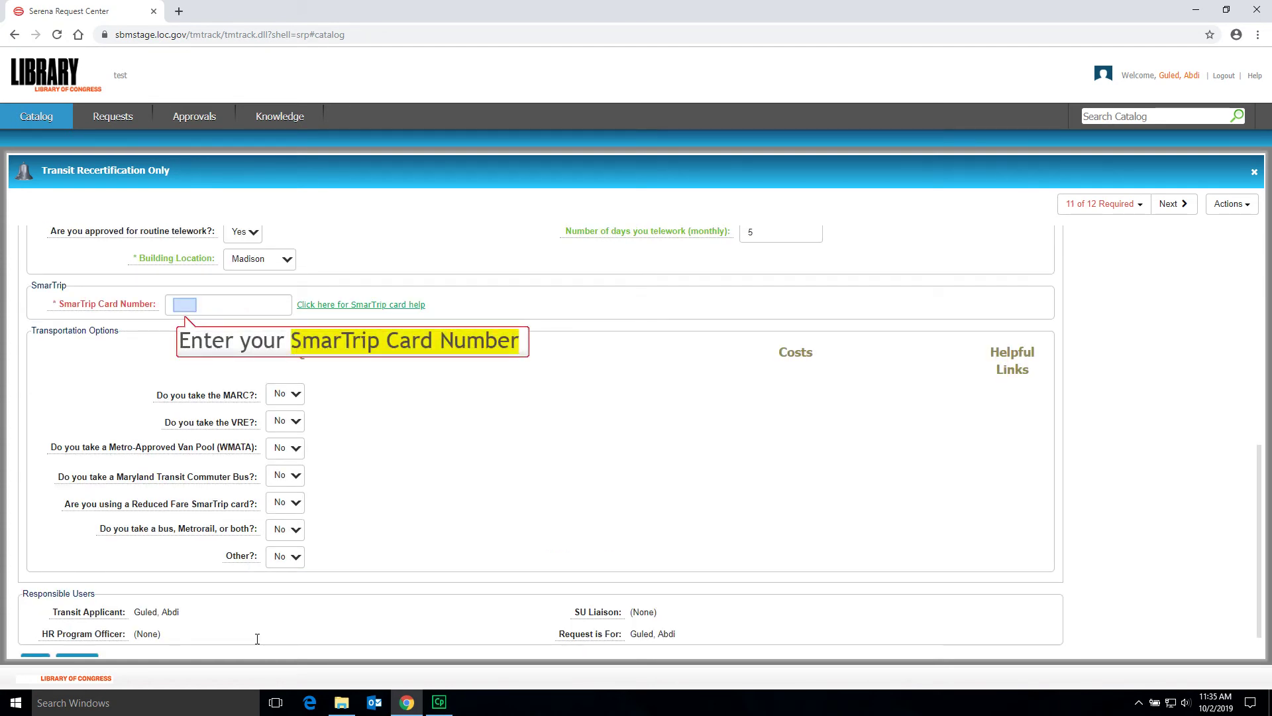
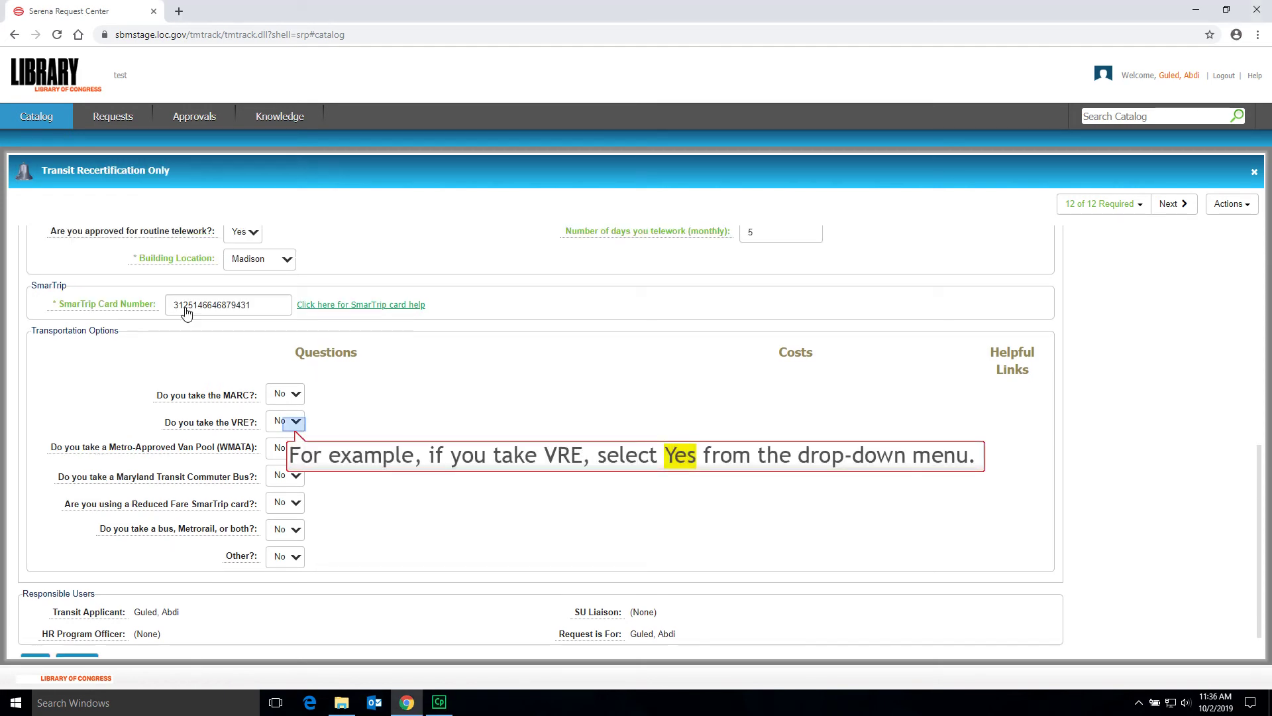
- Enter the SmarTrip card number and answer Yes to taking the VRE
{"action": "left_click", "coordinate": [295, 424]}
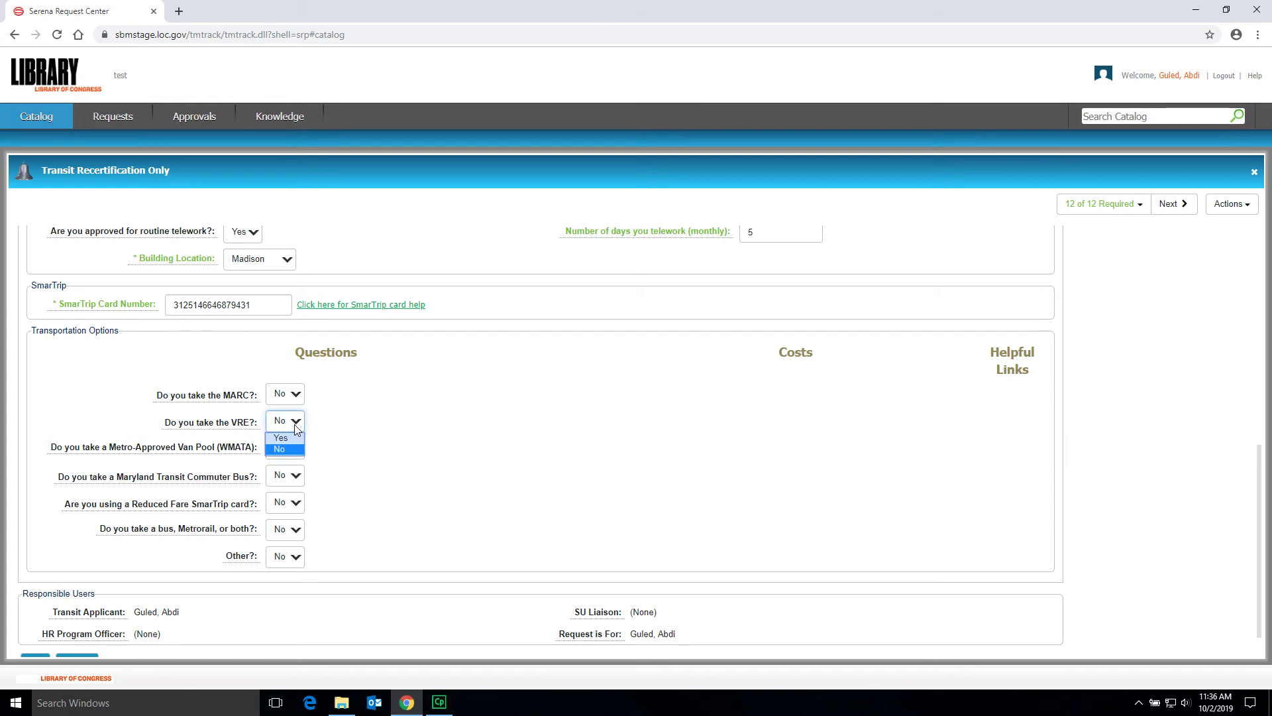
{"action": "left_click", "coordinate": [283, 438]}
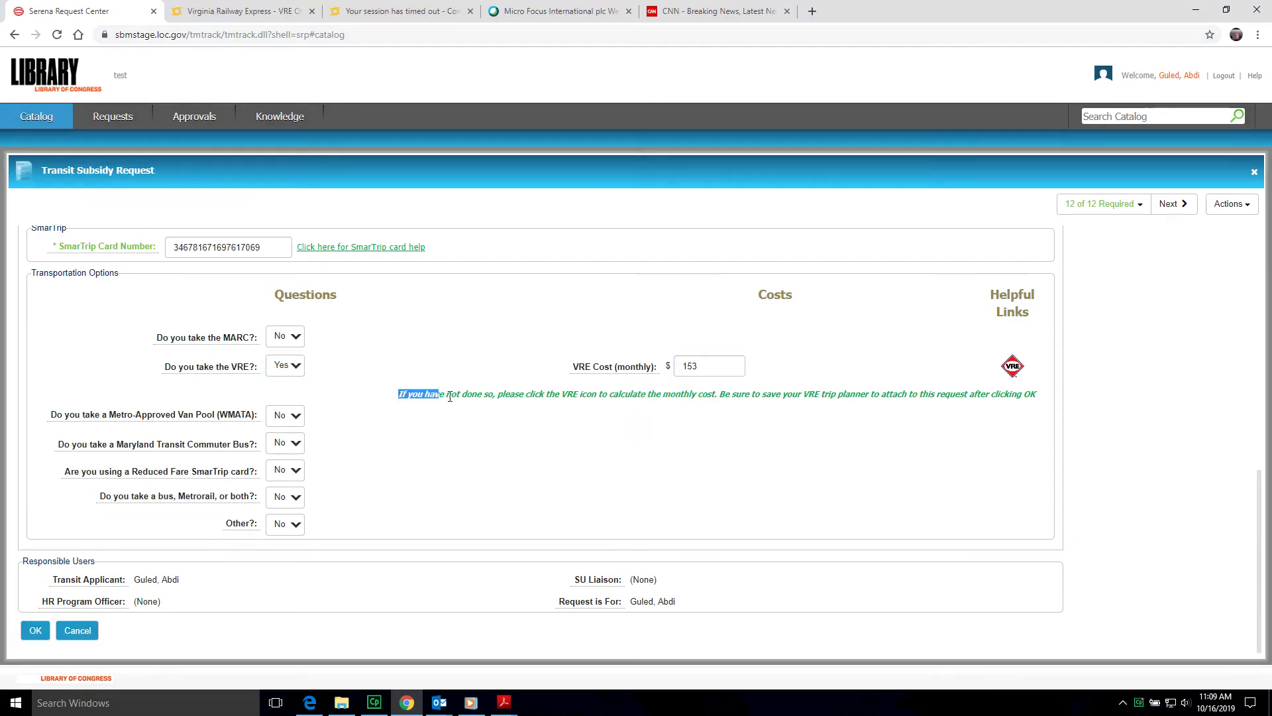
{"action": "left_click_drag", "start_coordinate": [439, 395], "coordinate": [1025, 398]}
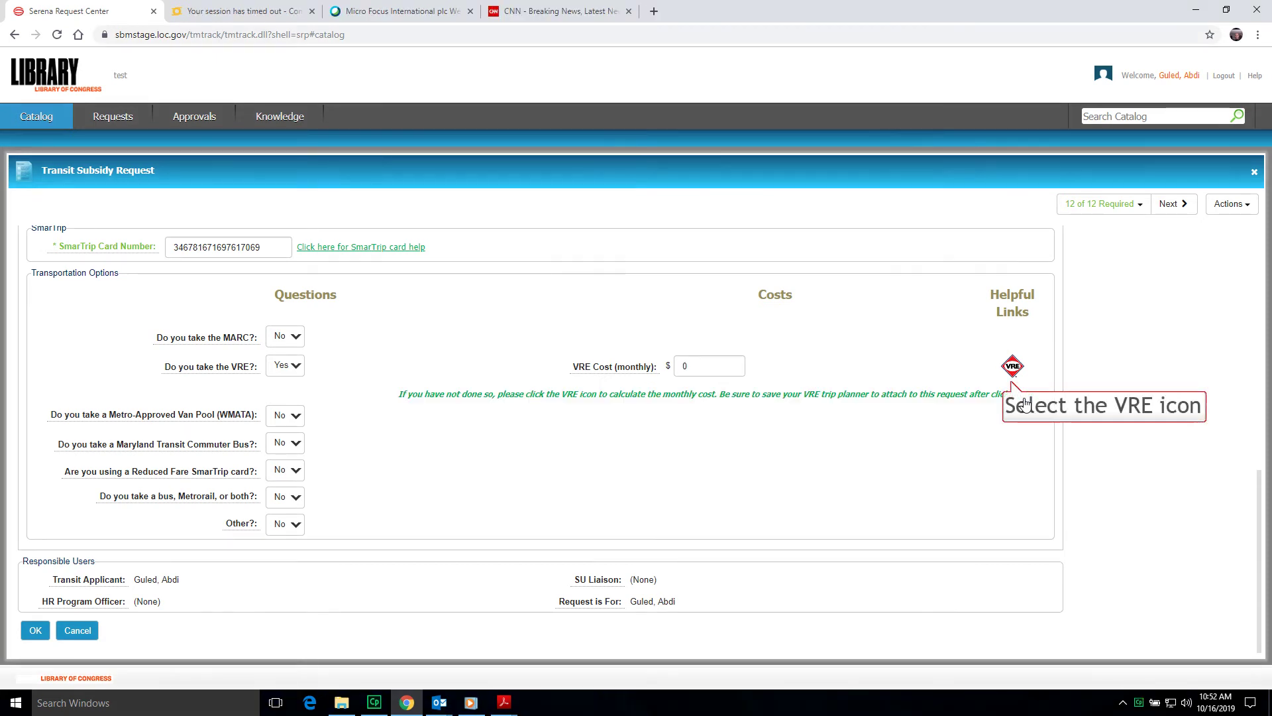
- Price a monthly VRE pass from Alexandria (Zone 2) to L'Enfant Plaza (Zone 1)
{"action": "left_click", "coordinate": [1013, 368]}
{"action": "scroll", "coordinate": [635, 381], "scroll_direction": "down", "scroll_amount": 1}
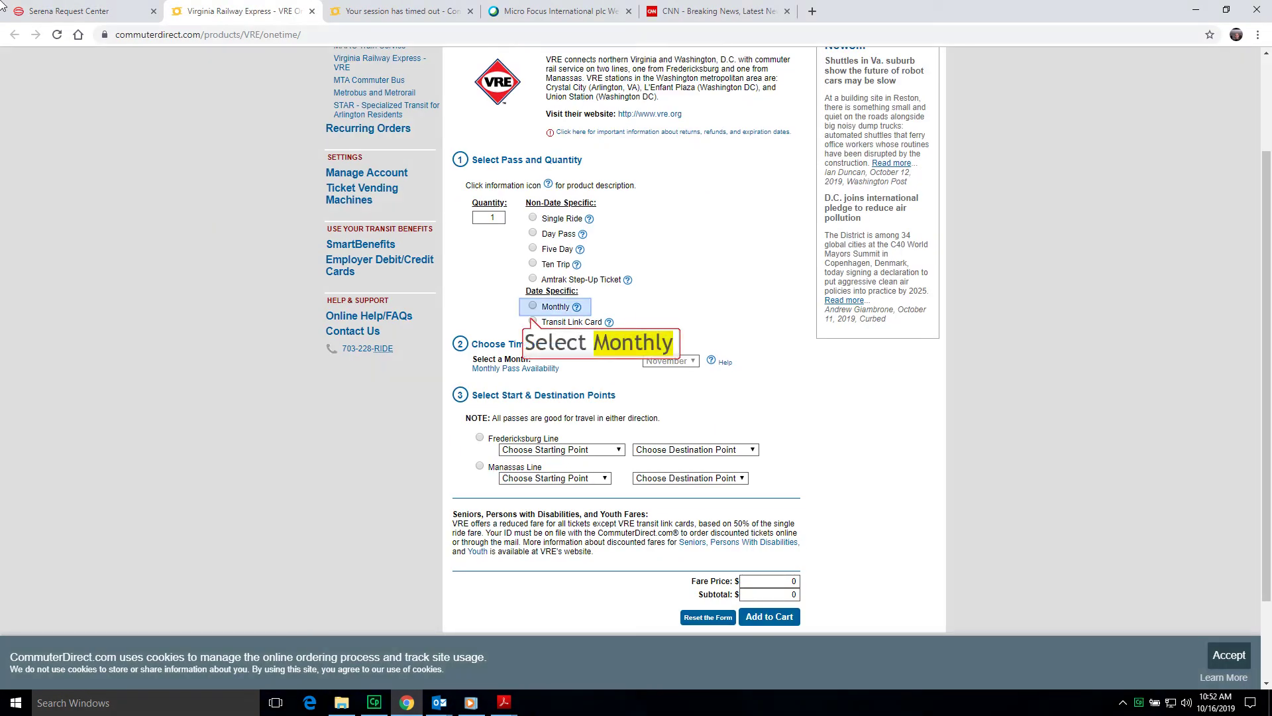
{"action": "left_click", "coordinate": [533, 305]}
{"action": "scroll", "coordinate": [769, 408], "scroll_direction": "down", "scroll_amount": 1}
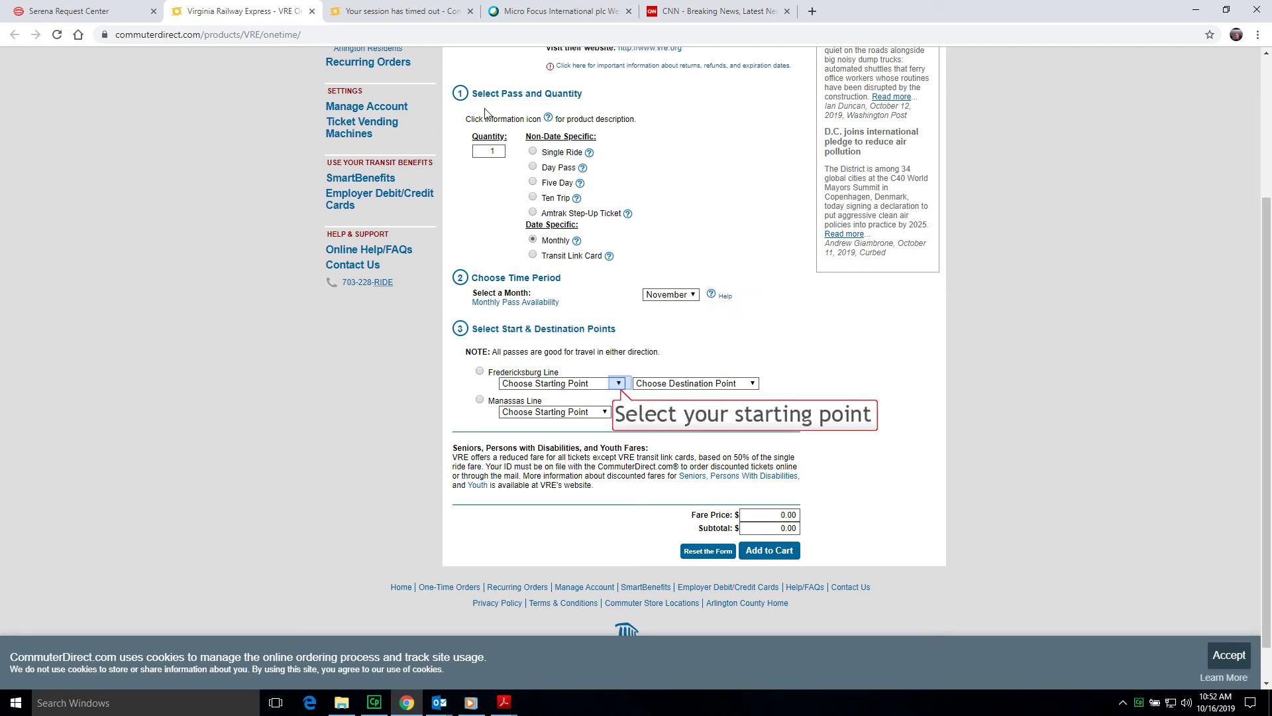
{"action": "left_click", "coordinate": [619, 383]}
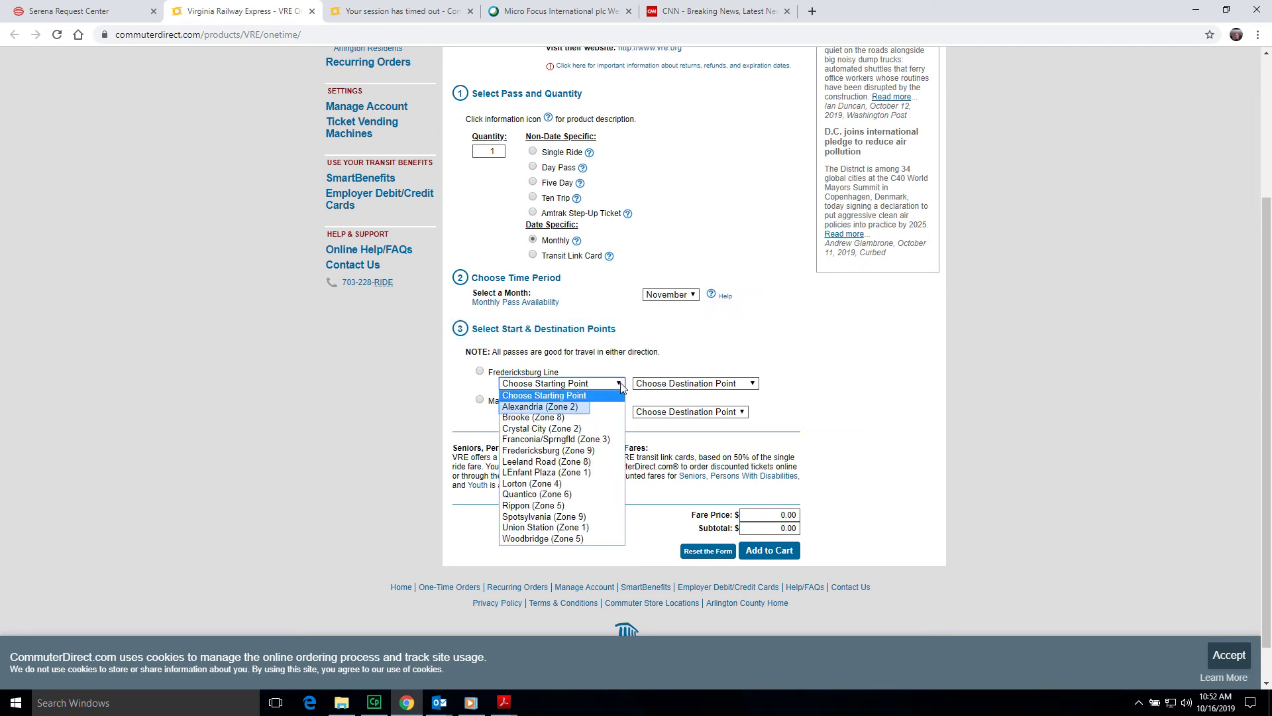
{"action": "left_click", "coordinate": [579, 407]}
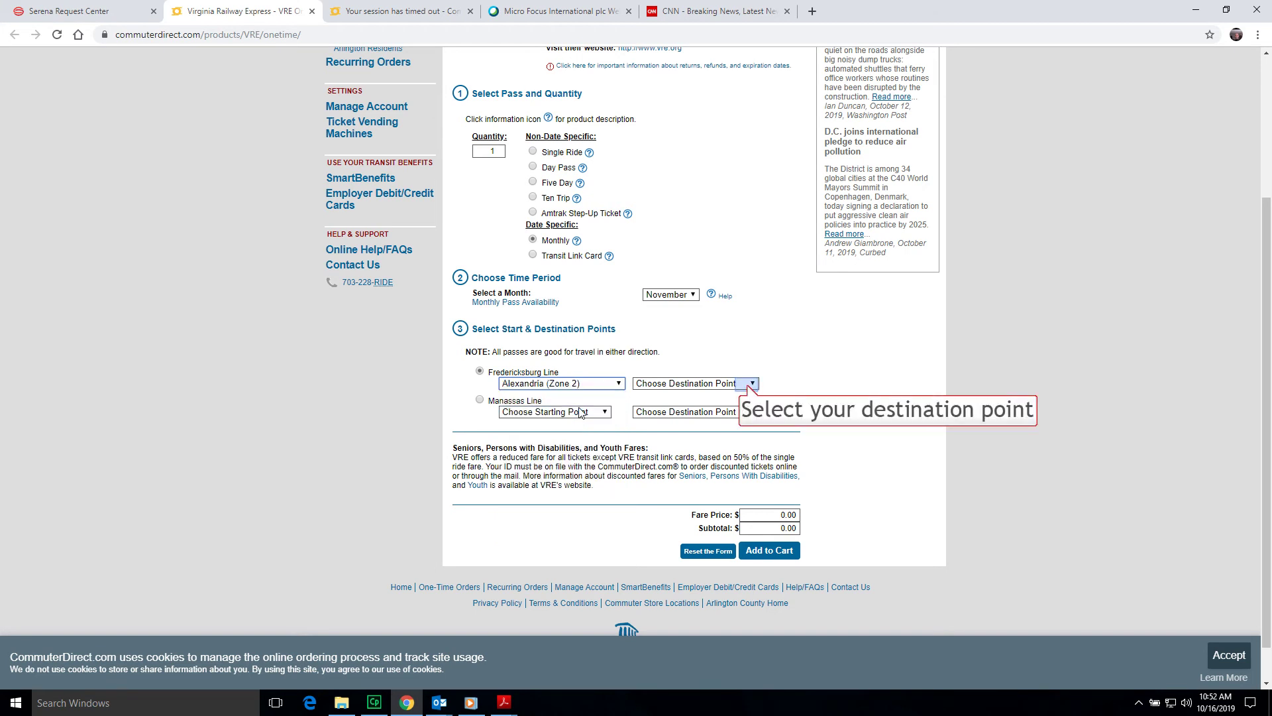
{"action": "left_click", "coordinate": [748, 386]}
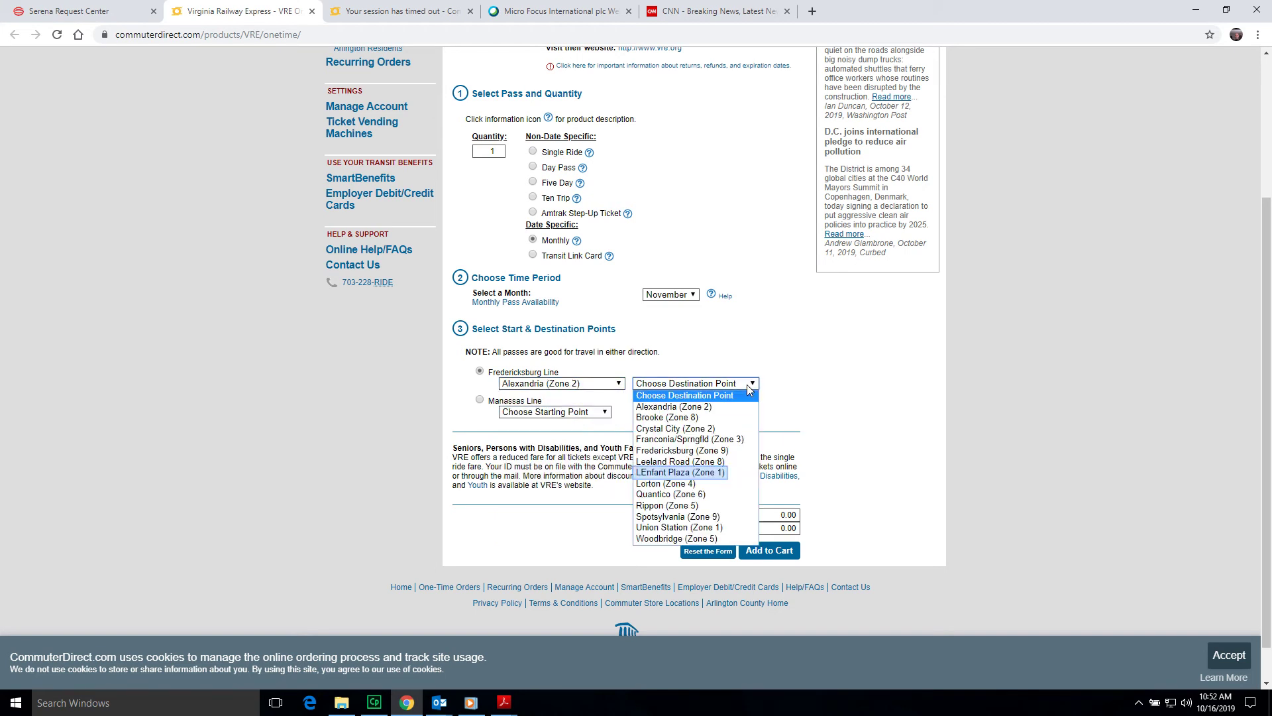
{"action": "left_click", "coordinate": [696, 472]}
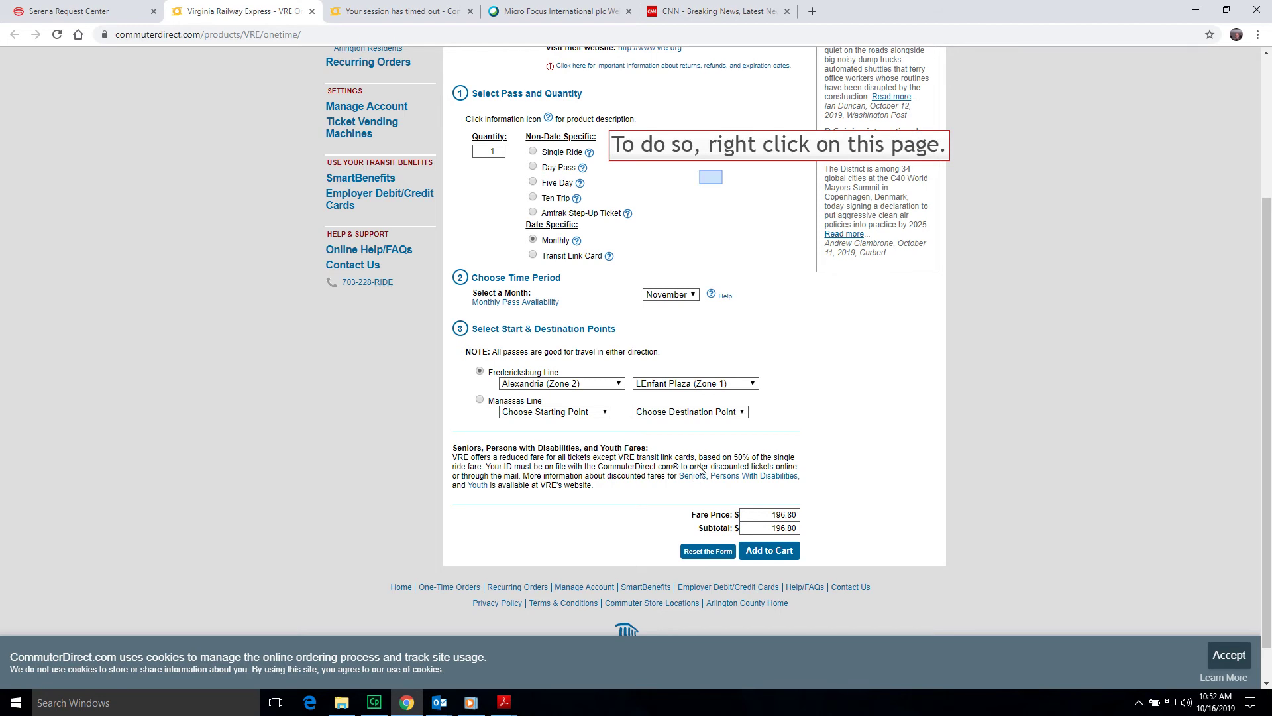
- Print the VRE order page to PDF as 'Virginia Railway Express - VRE Order Form'
{"action": "right_click", "coordinate": [710, 177]}
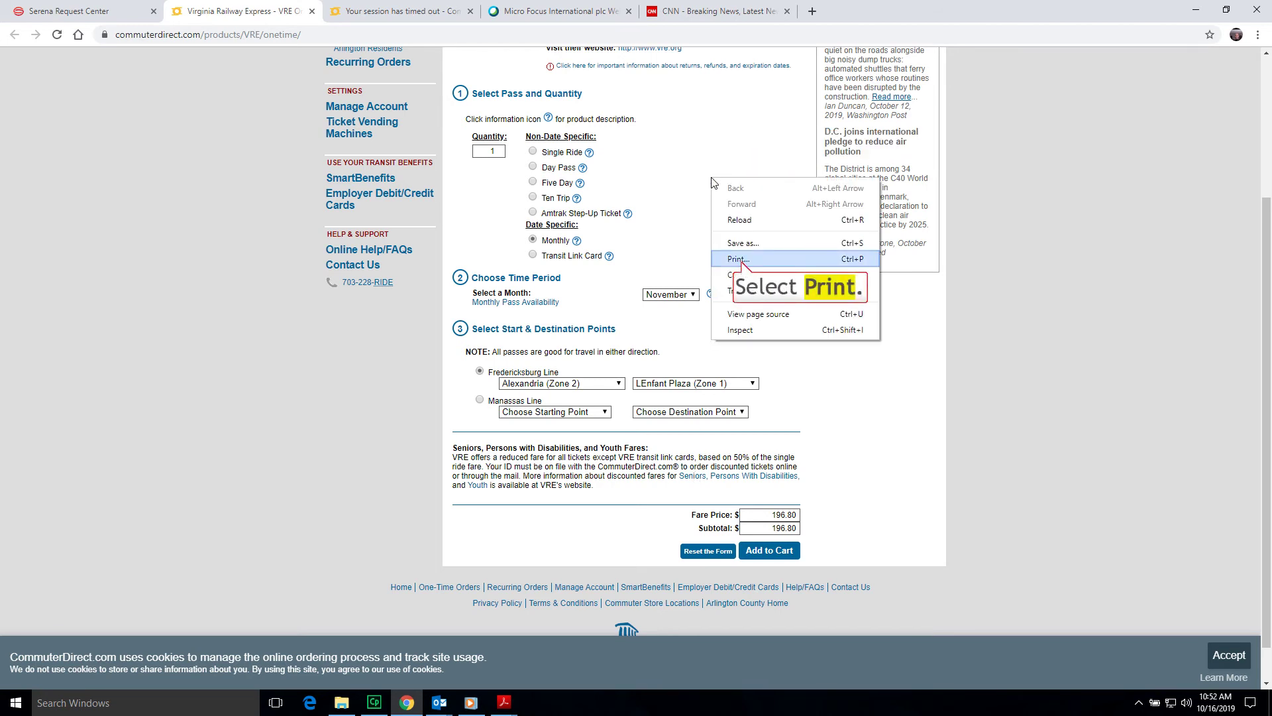
{"action": "left_click", "coordinate": [743, 260]}
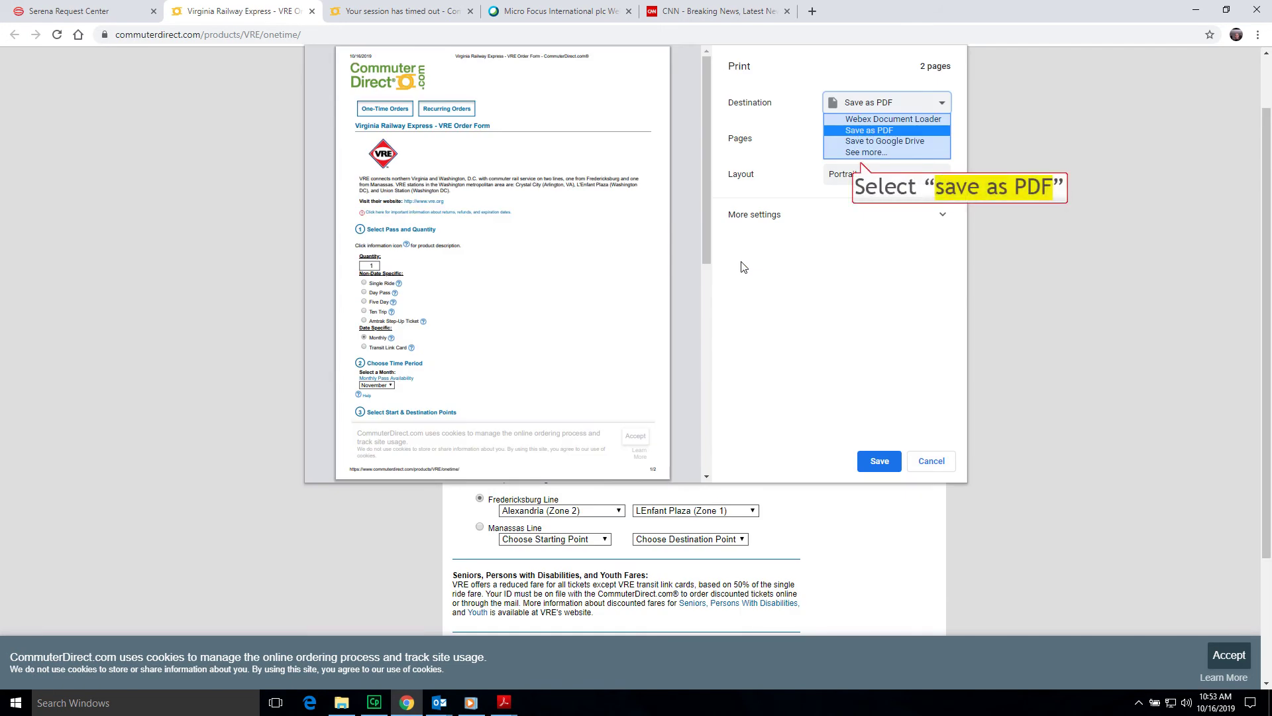
{"action": "left_click", "coordinate": [874, 131]}
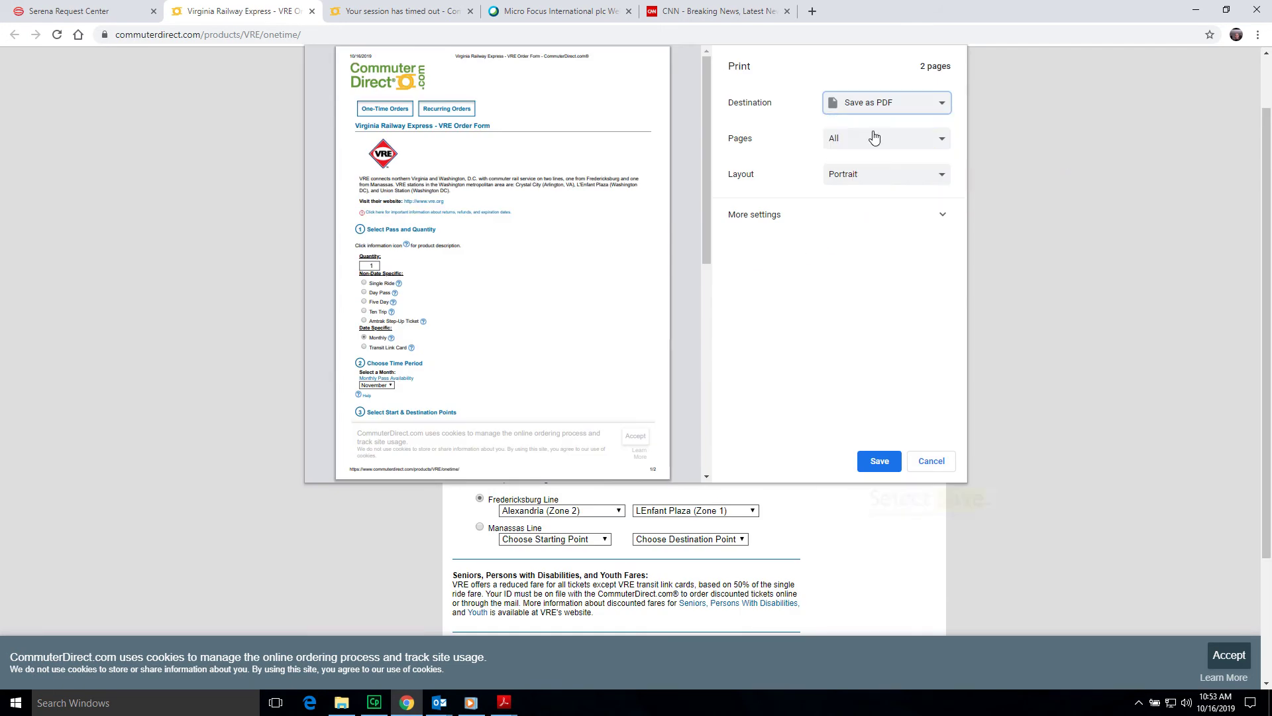
{"action": "left_click", "coordinate": [878, 462]}
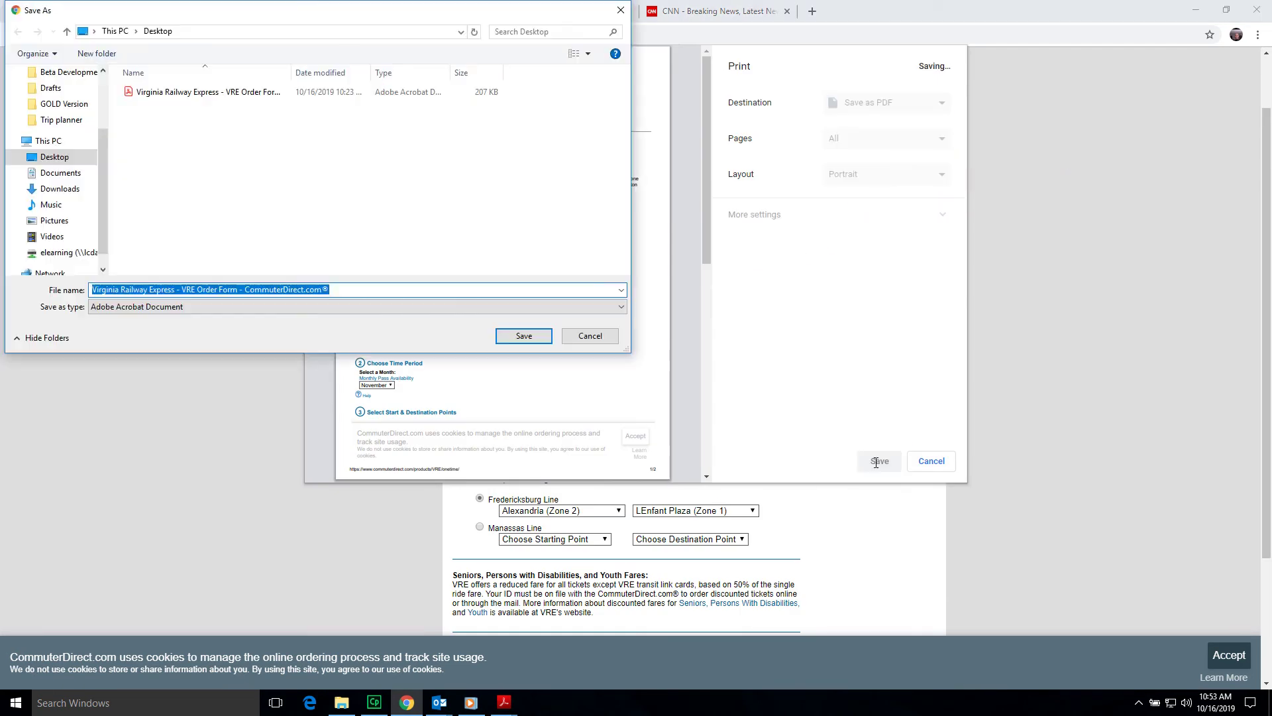
{"action": "key", "text": "End"}
{"action": "key", "text": "BackSpace"}
{"action": "key", "text": "BackSpace"}
{"action": "key", "text": "BackSpace"}
{"action": "key", "text": "BackSpace"}
{"action": "key", "text": "BackSpace"}
{"action": "key", "text": "BackSpace"}
{"action": "key", "text": "BackSpace"}
{"action": "key", "text": "BackSpace"}
{"action": "key", "text": "BackSpace"}
{"action": "key", "text": "BackSpace"}
{"action": "key", "text": "BackSpace"}
{"action": "key", "text": "BackSpace"}
{"action": "key", "text": "BackSpace"}
{"action": "key", "text": "BackSpace"}
{"action": "key", "text": "BackSpace"}
{"action": "key", "text": "BackSpace"}
{"action": "key", "text": "BackSpace"}
{"action": "key", "text": "BackSpace"}
{"action": "key", "text": "BackSpace"}
{"action": "key", "text": "BackSpace"}
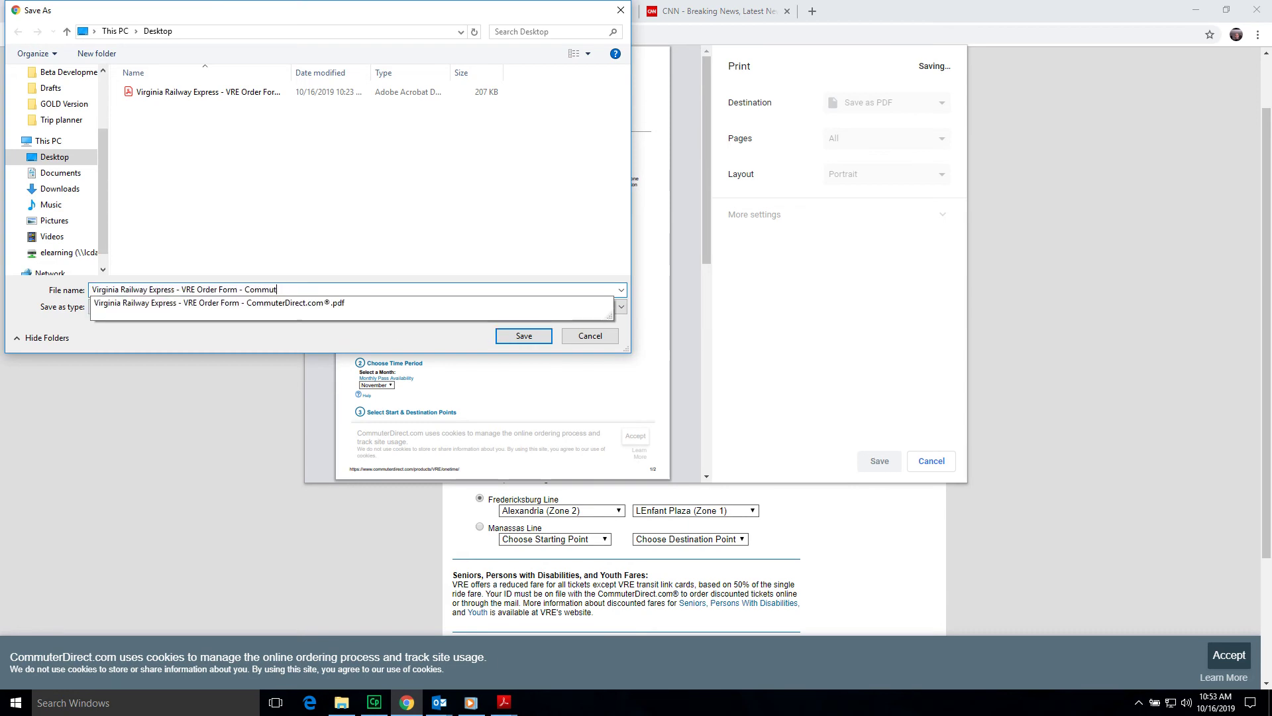
{"action": "key", "text": "BackSpace"}
{"action": "key", "text": "BackSpace"}
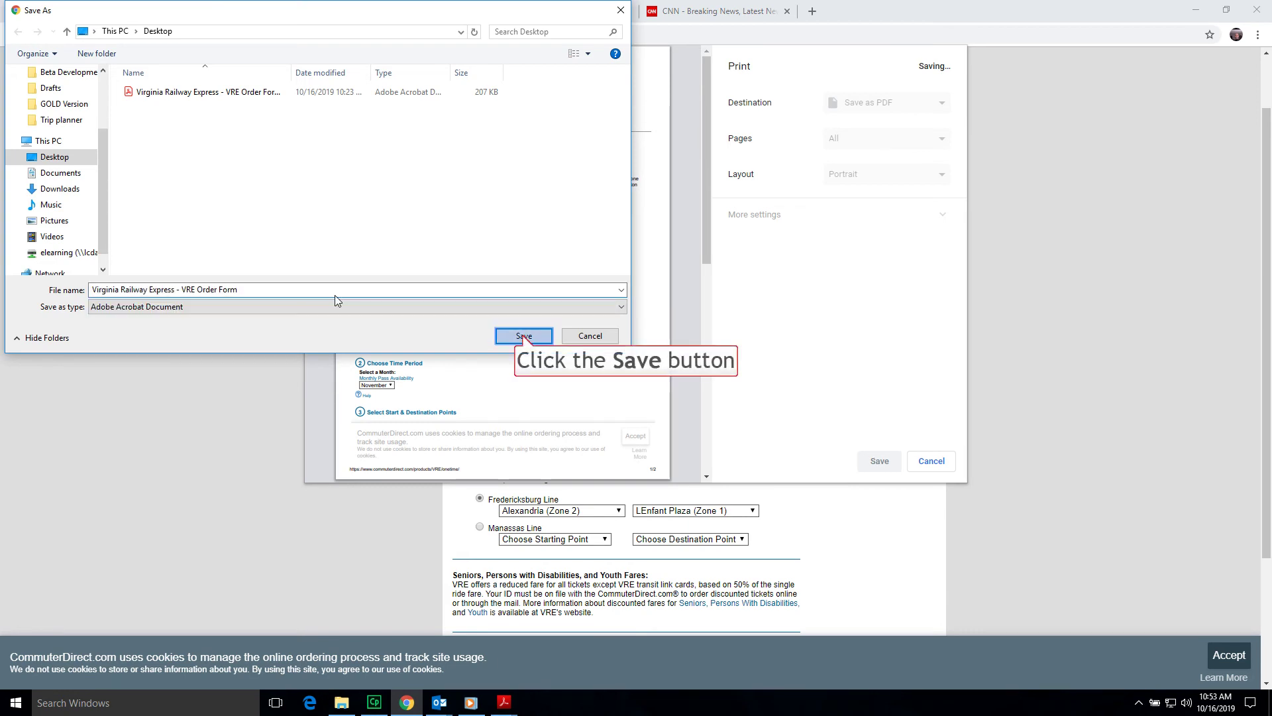
{"action": "left_click", "coordinate": [523, 336]}
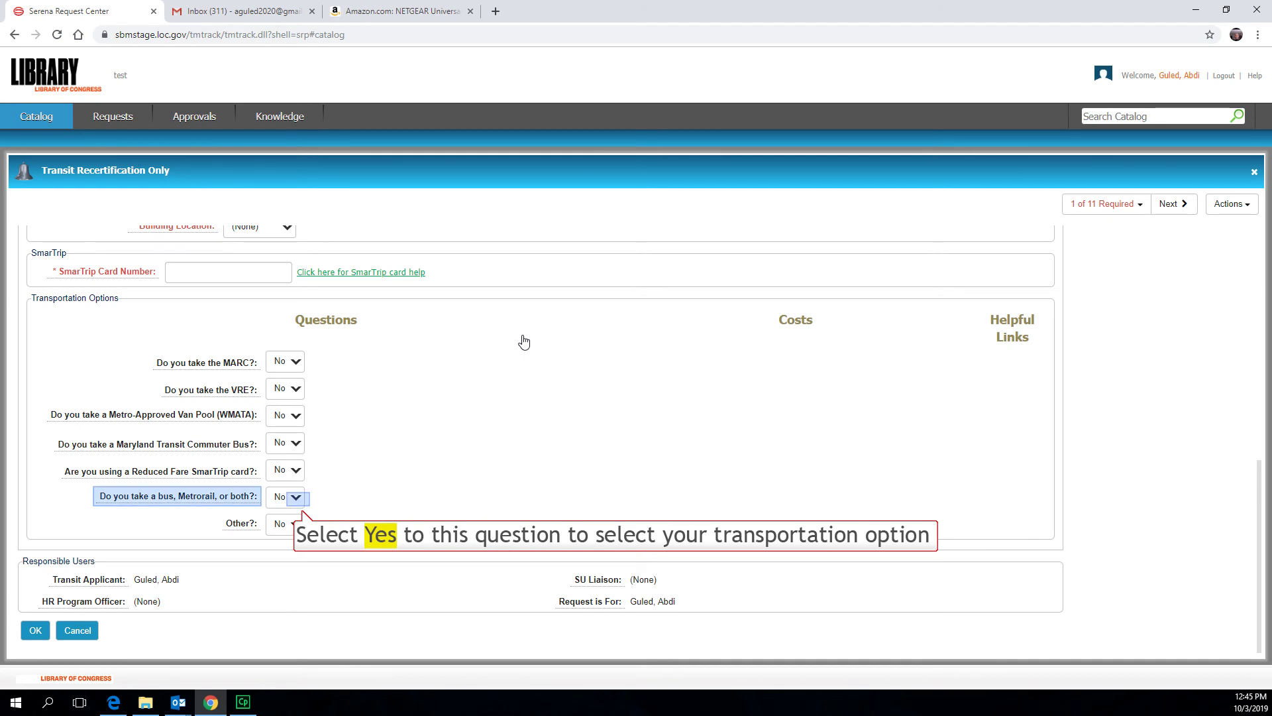
- Answer Yes to bus or Metrorail use, with Transportation Type Both bus and Metrorail
{"action": "left_click", "coordinate": [296, 499]}
{"action": "left_click", "coordinate": [284, 515]}
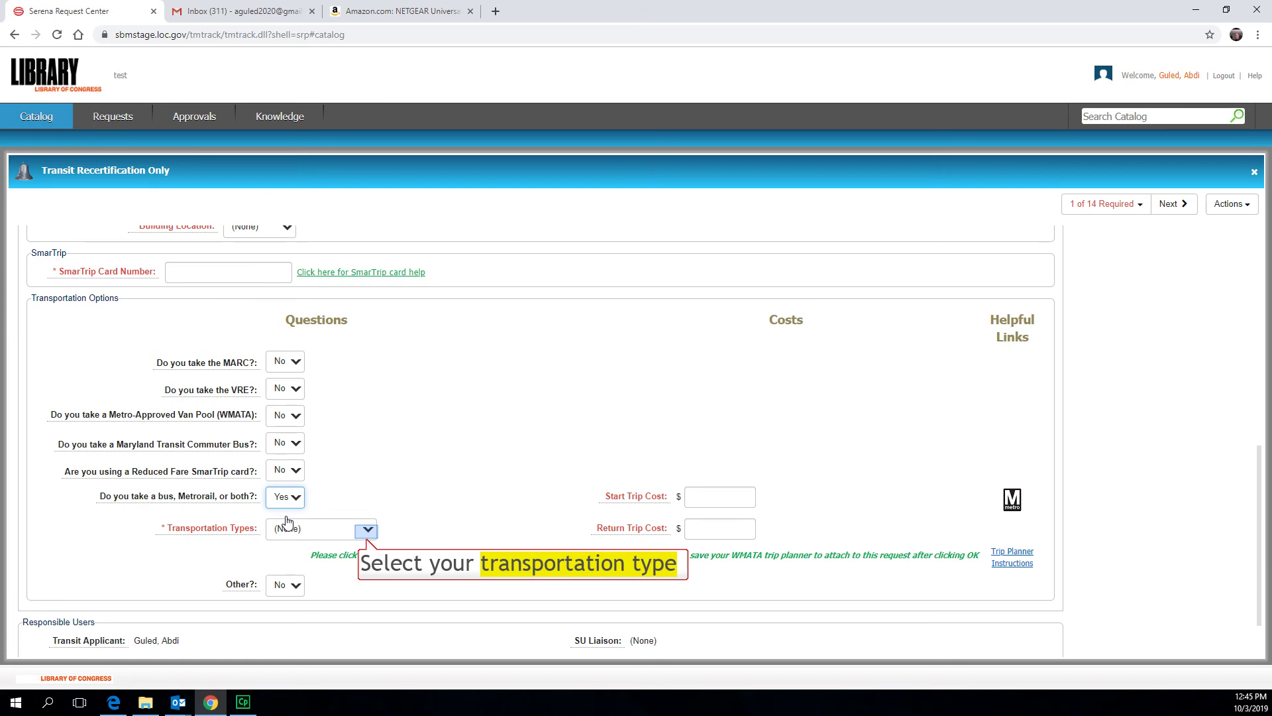
{"action": "left_click", "coordinate": [367, 530]}
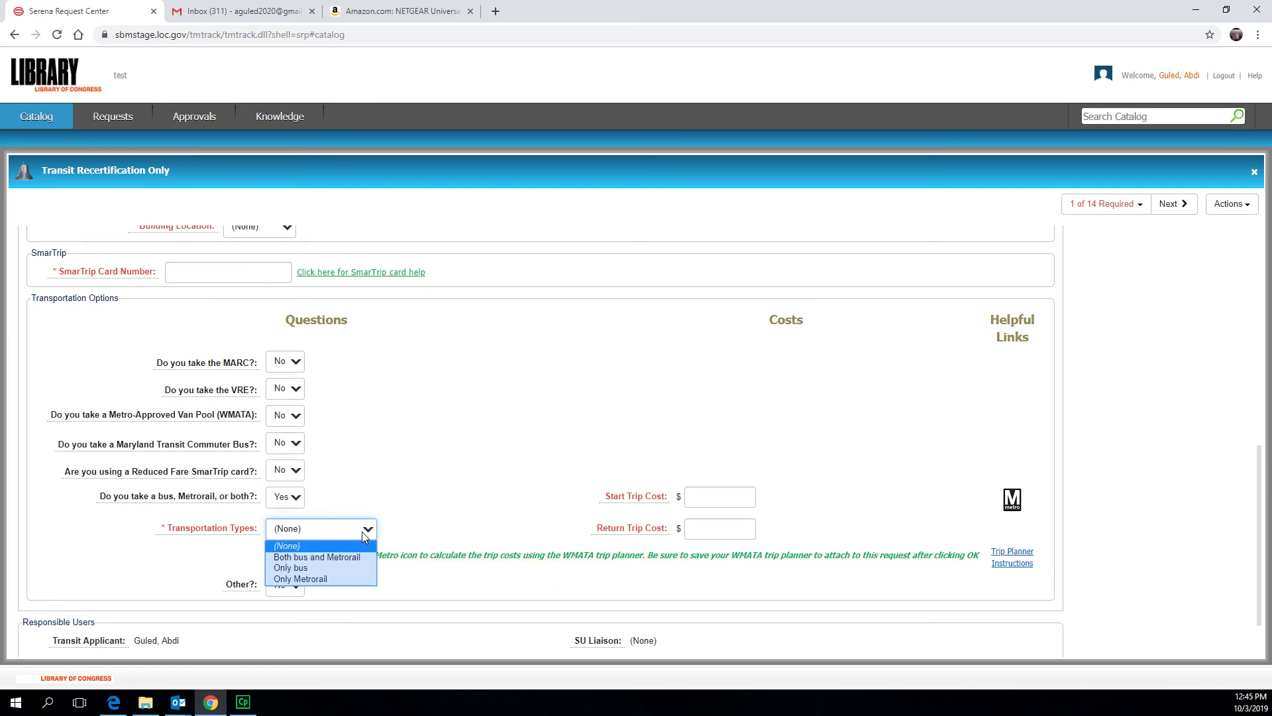
{"action": "left_click", "coordinate": [336, 557]}
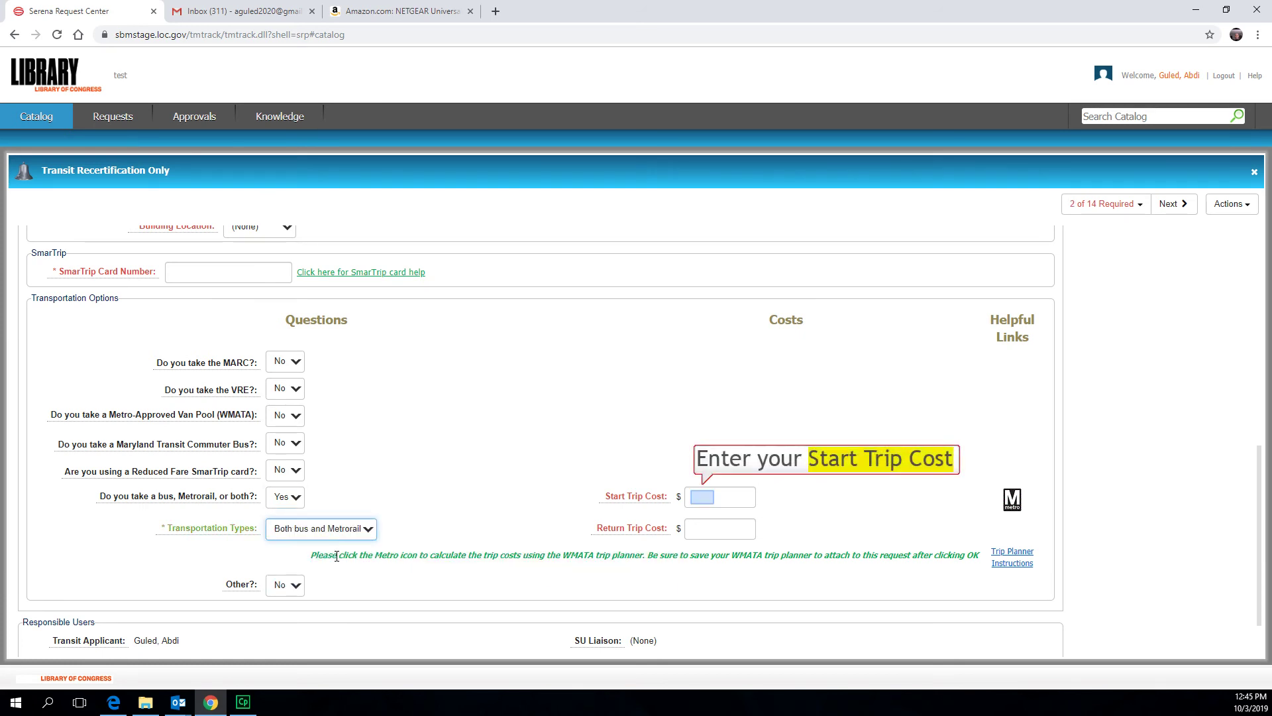
- Enter a start trip cost of 3.25 and a return trip cost of 3.75
{"action": "left_click", "coordinate": [702, 497]}
{"action": "type", "text": "3.25"}
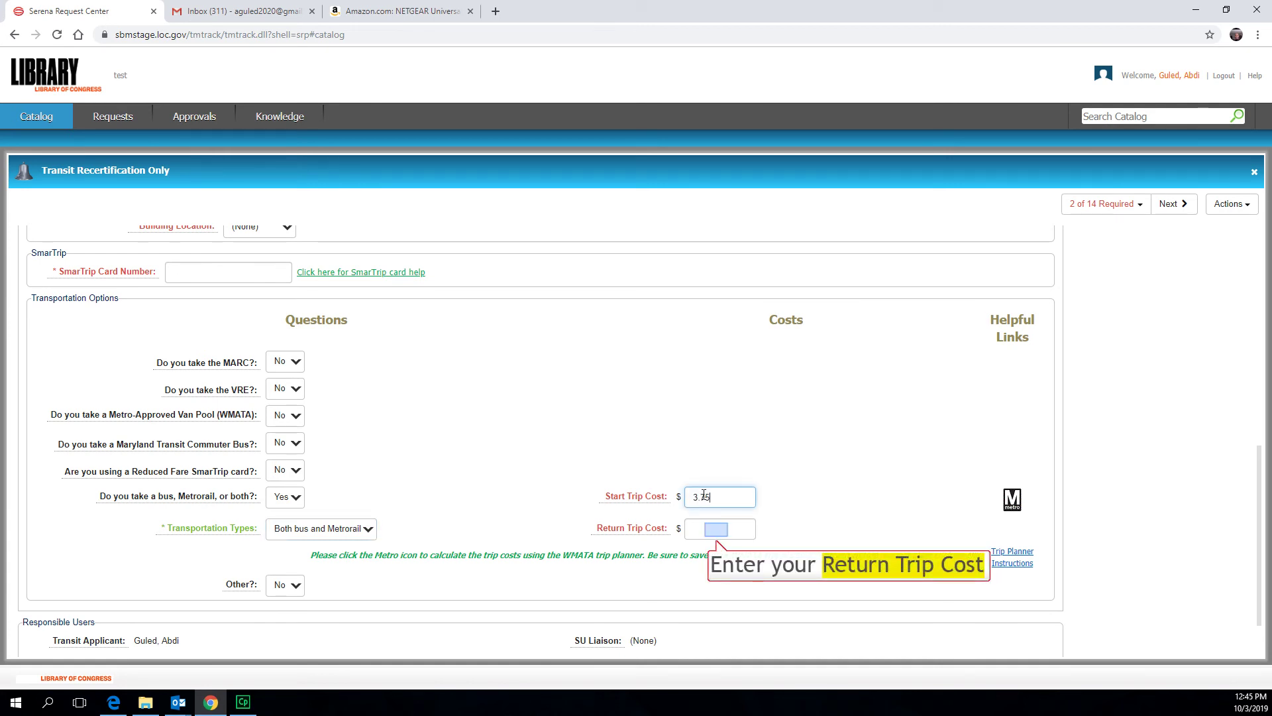
{"action": "left_click", "coordinate": [715, 529]}
{"action": "type", "text": "3.75"}
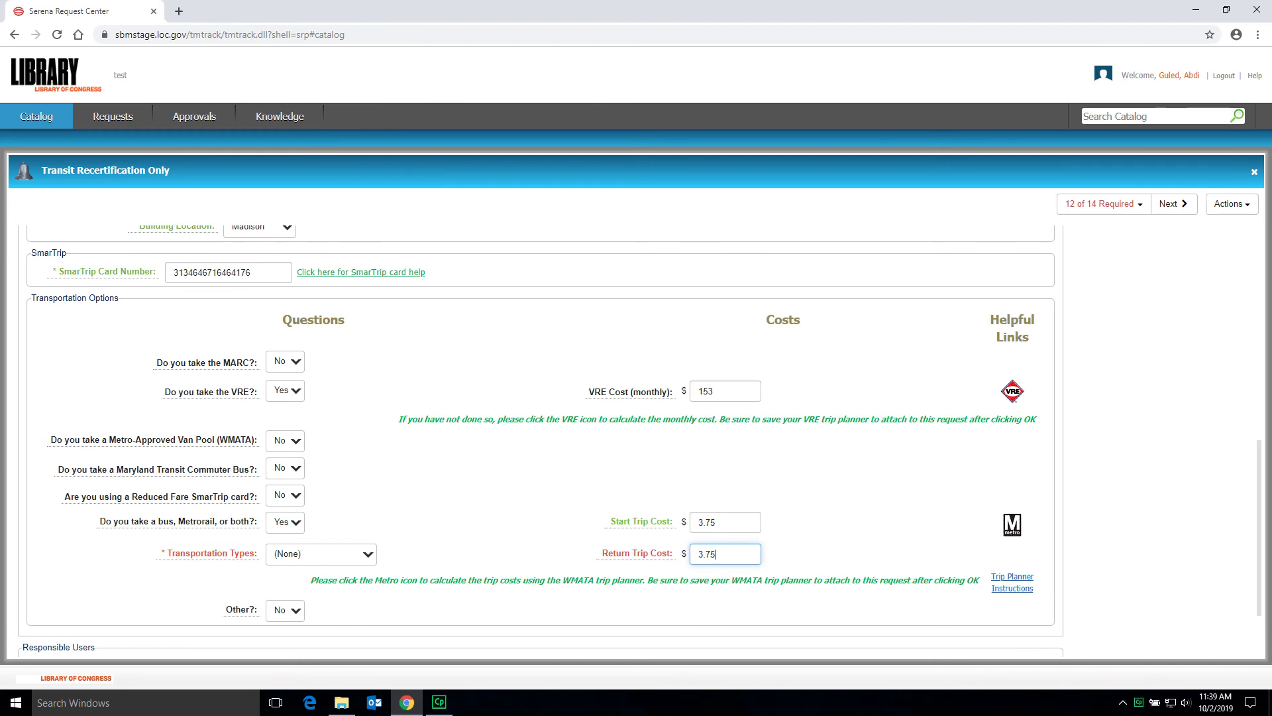
{"action": "scroll", "coordinate": [40, 596], "scroll_direction": "down", "scroll_amount": 2}
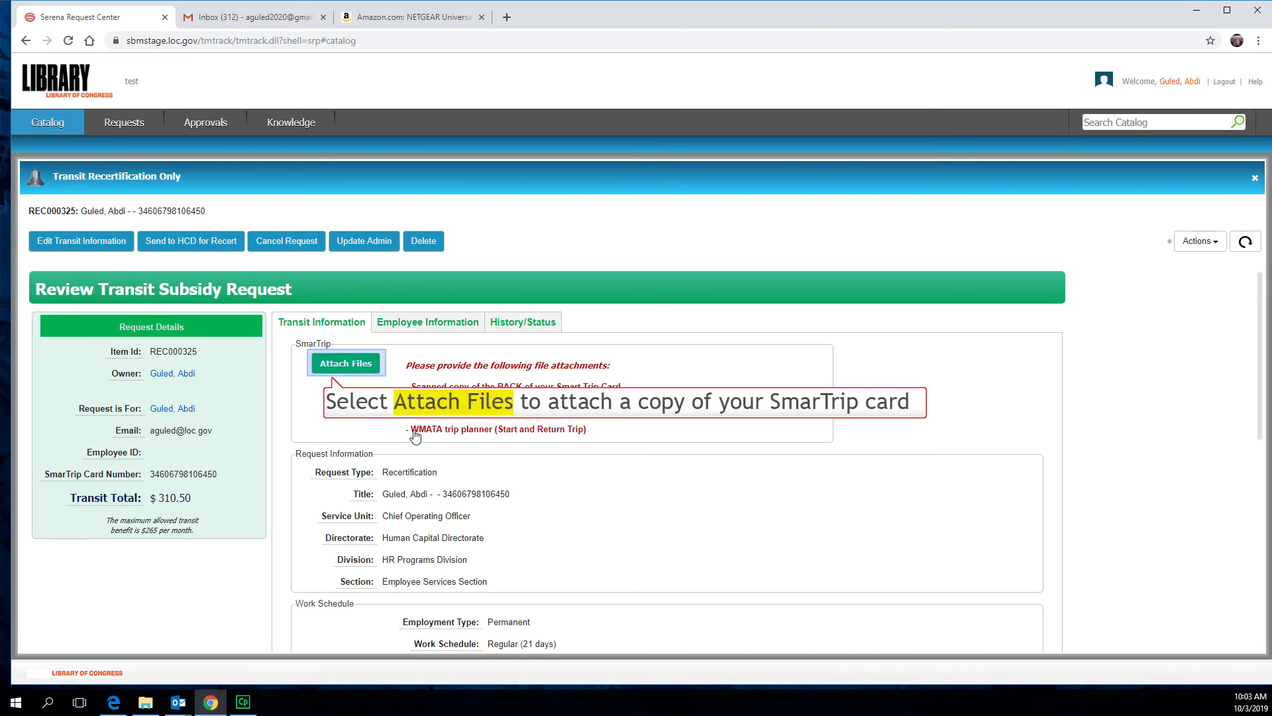
- Upload the Desktop's Smart Trip Card file as an attachment named 'Smart Trip Card'
{"action": "left_click", "coordinate": [333, 362]}
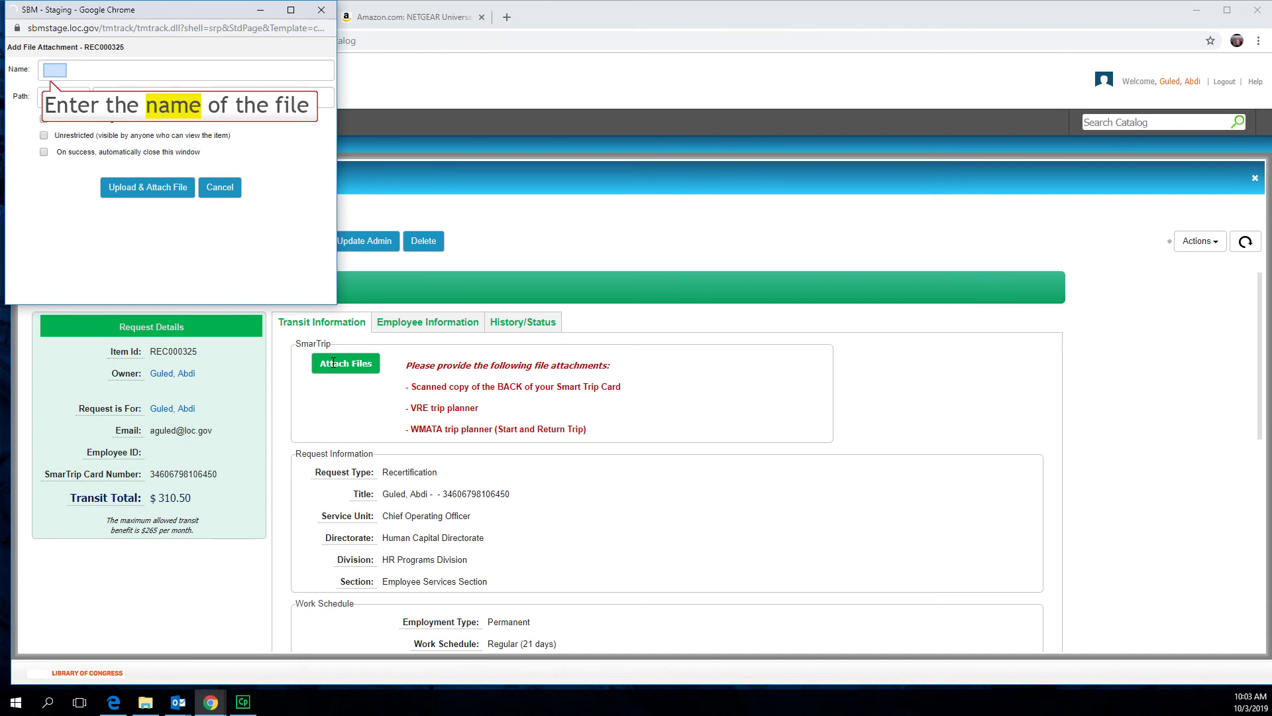
{"action": "type", "text": "Smart Tr"}
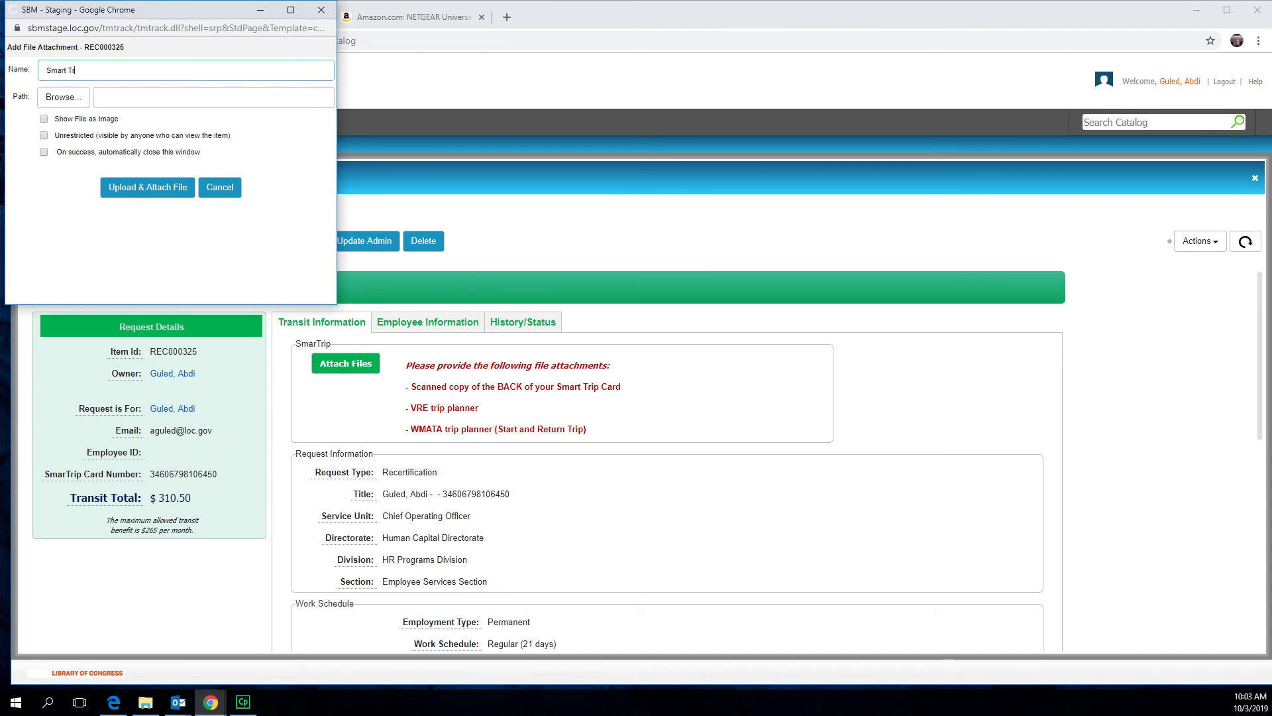
{"action": "type", "text": "ip Card"}
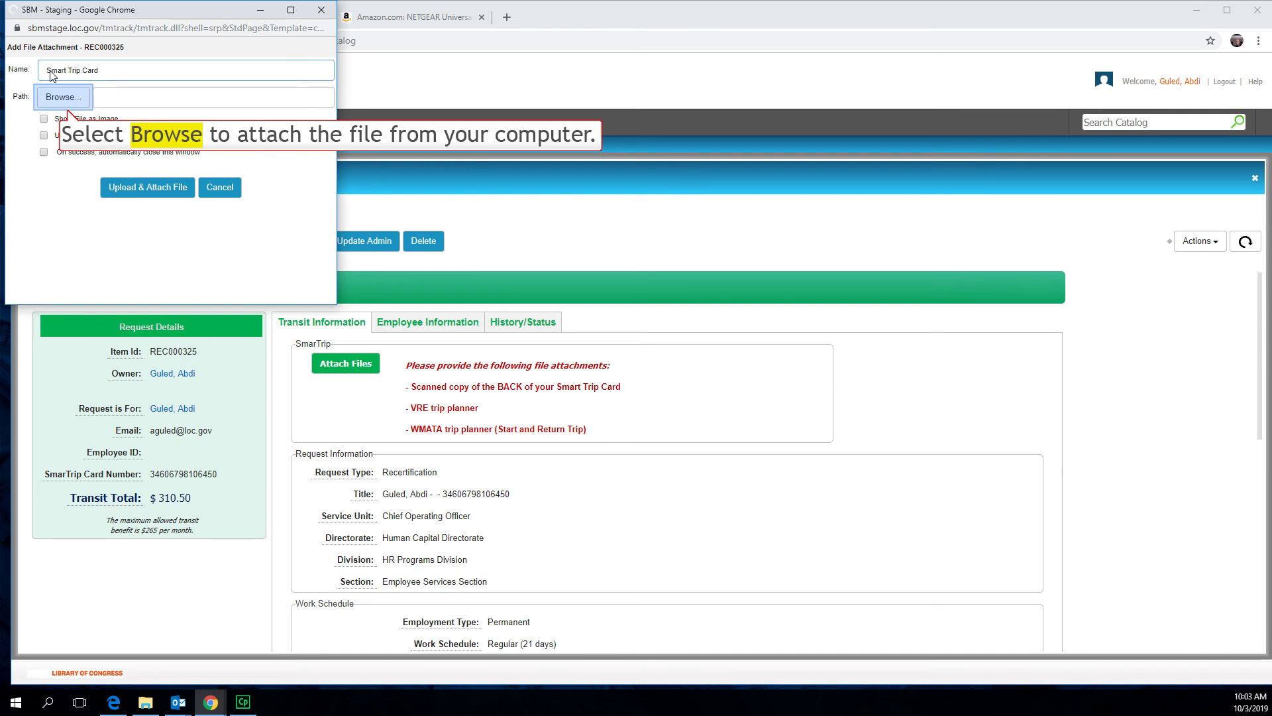
{"action": "left_click", "coordinate": [63, 98]}
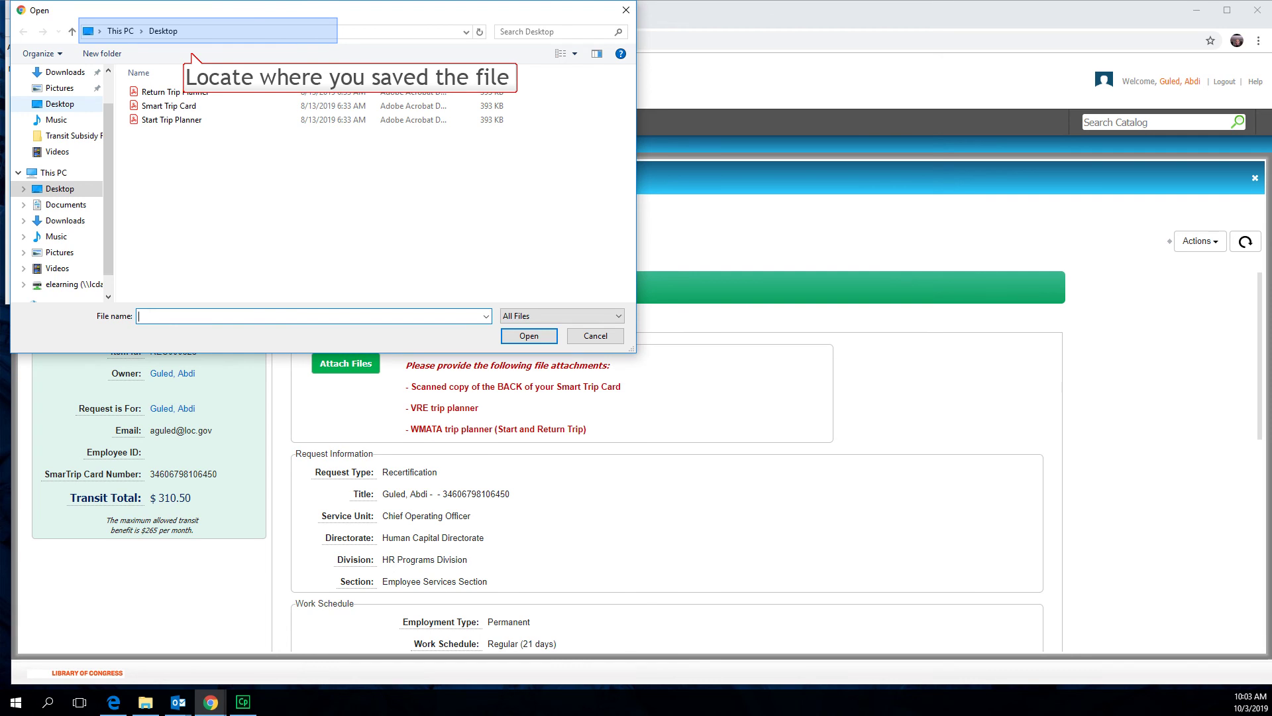
{"action": "left_click", "coordinate": [164, 108]}
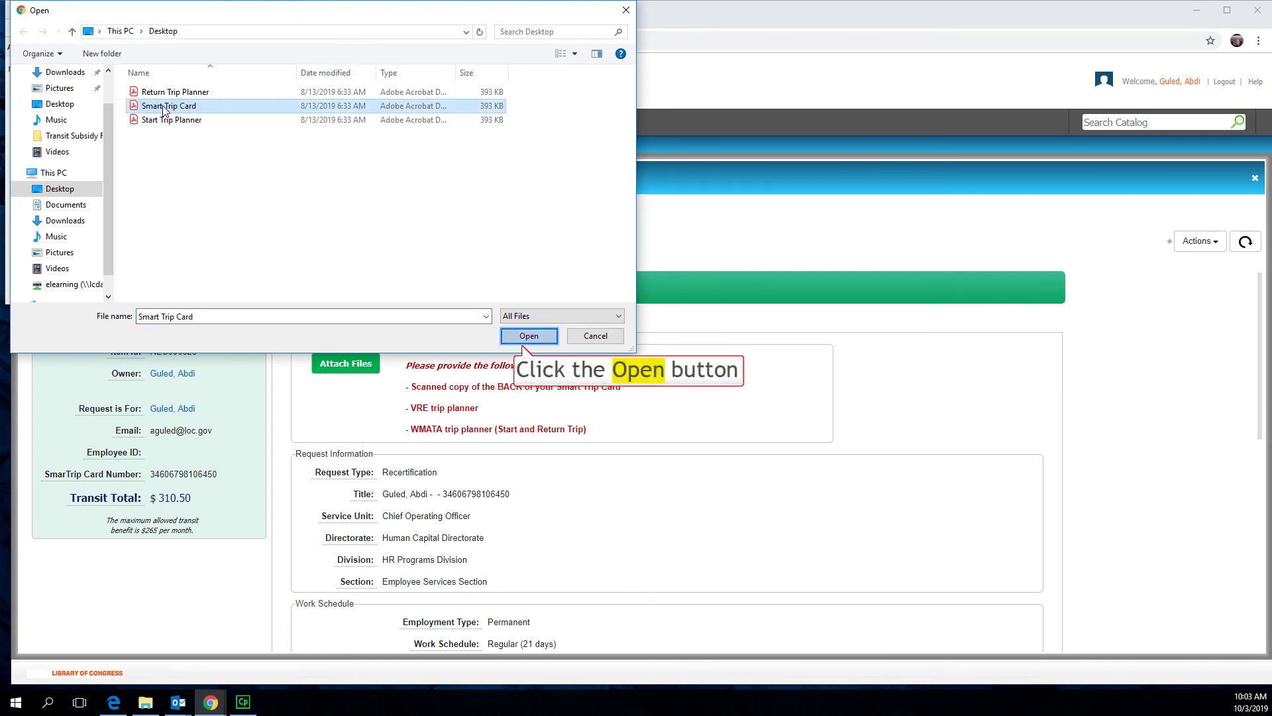
{"action": "left_click", "coordinate": [529, 335]}
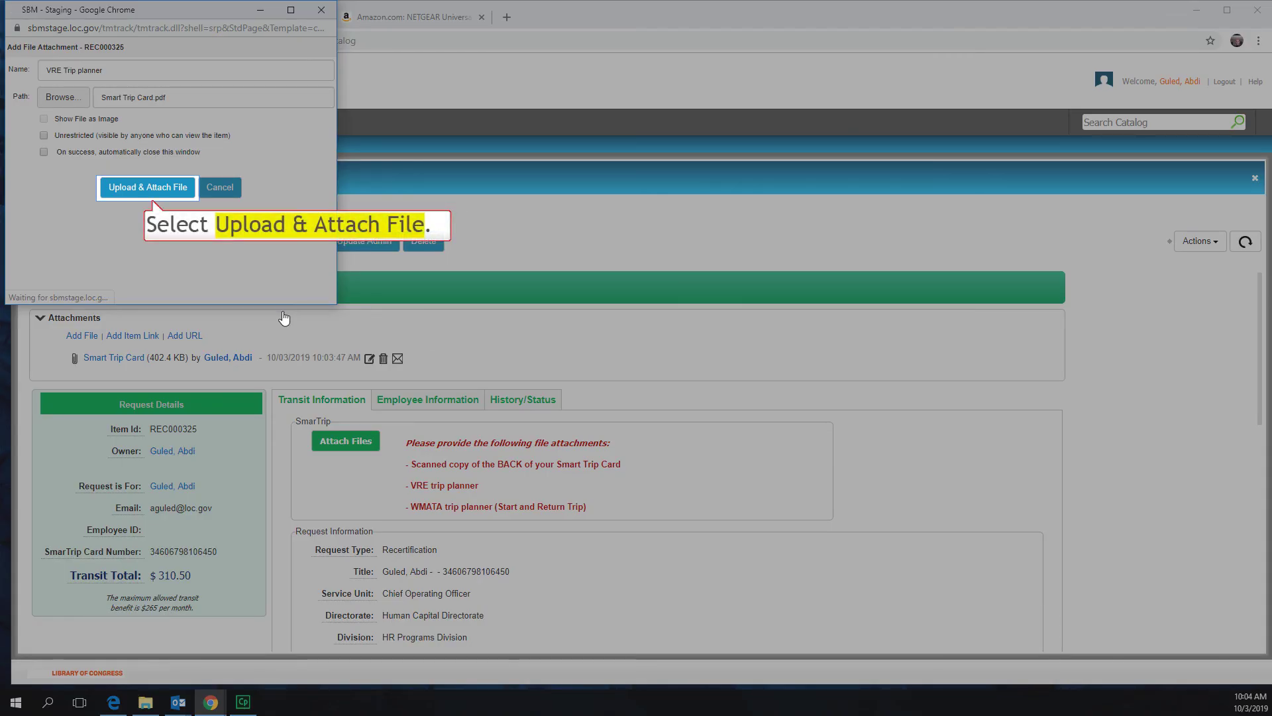
{"action": "left_click", "coordinate": [148, 187]}
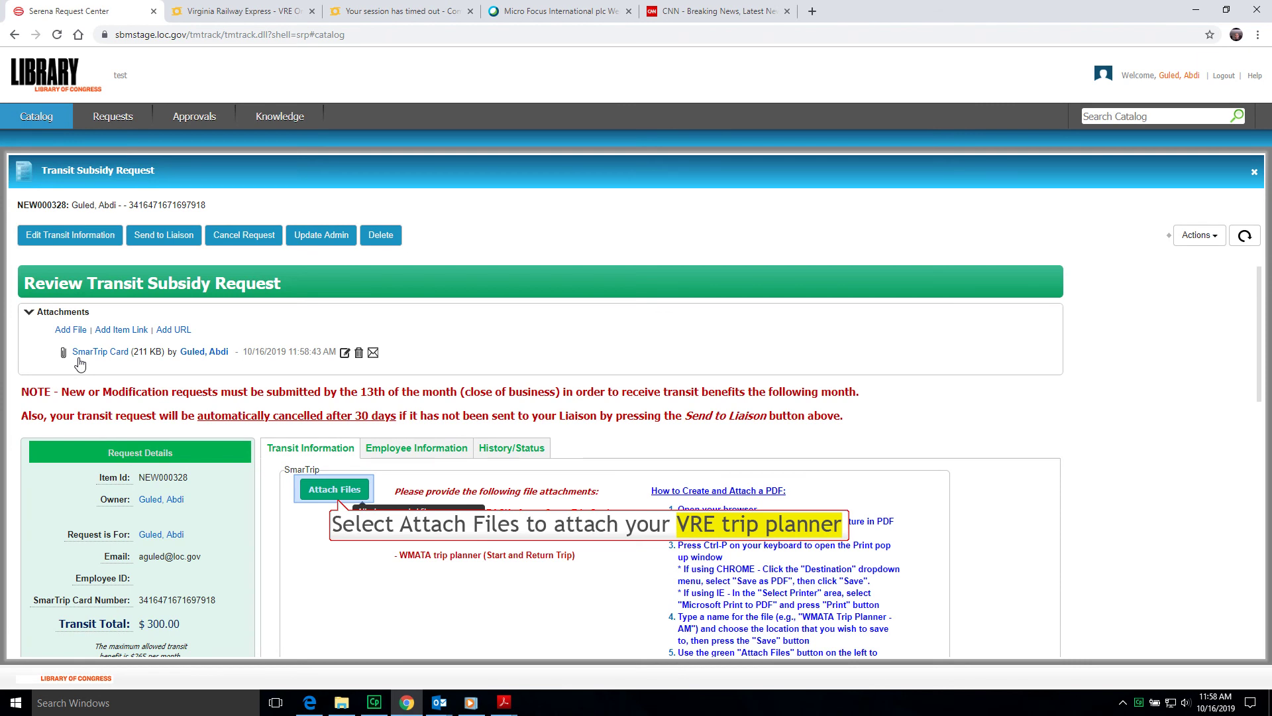
- Upload the VRE Order Form PDF as an attachment named 'VRE trip planner'
{"action": "left_click", "coordinate": [337, 490]}
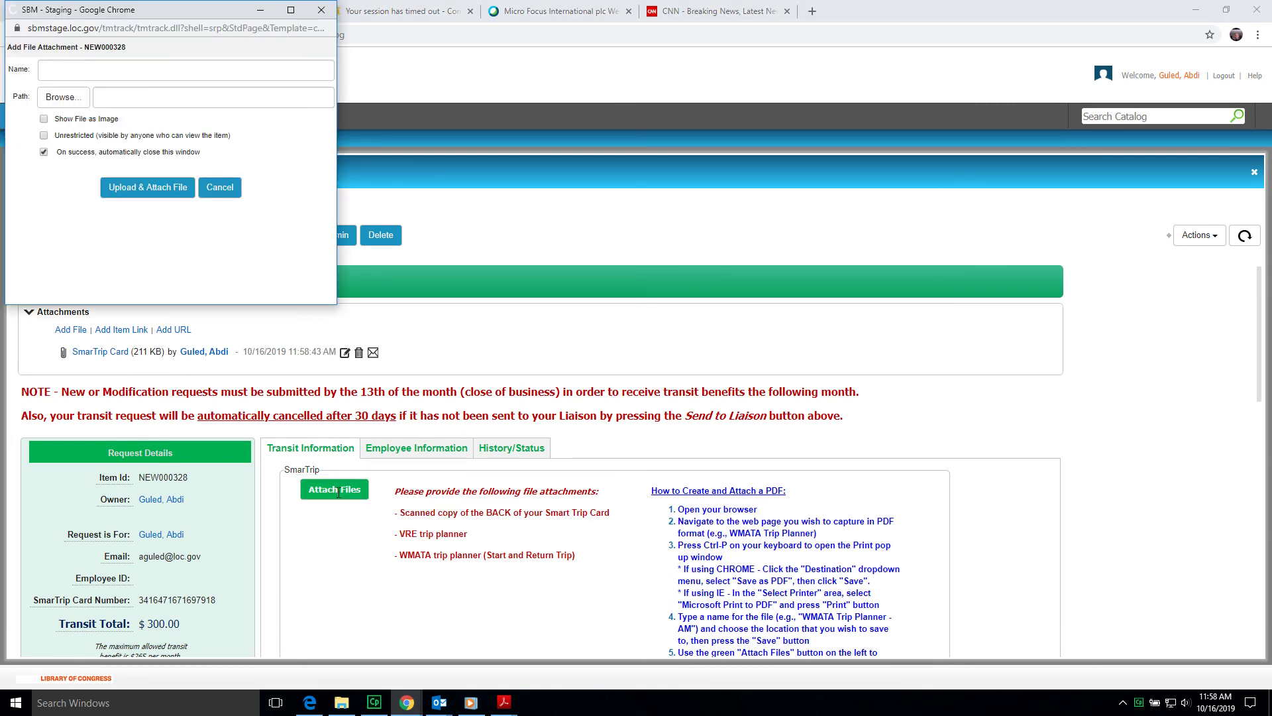
{"action": "left_click", "coordinate": [70, 72]}
{"action": "type", "text": "VRE tri"}
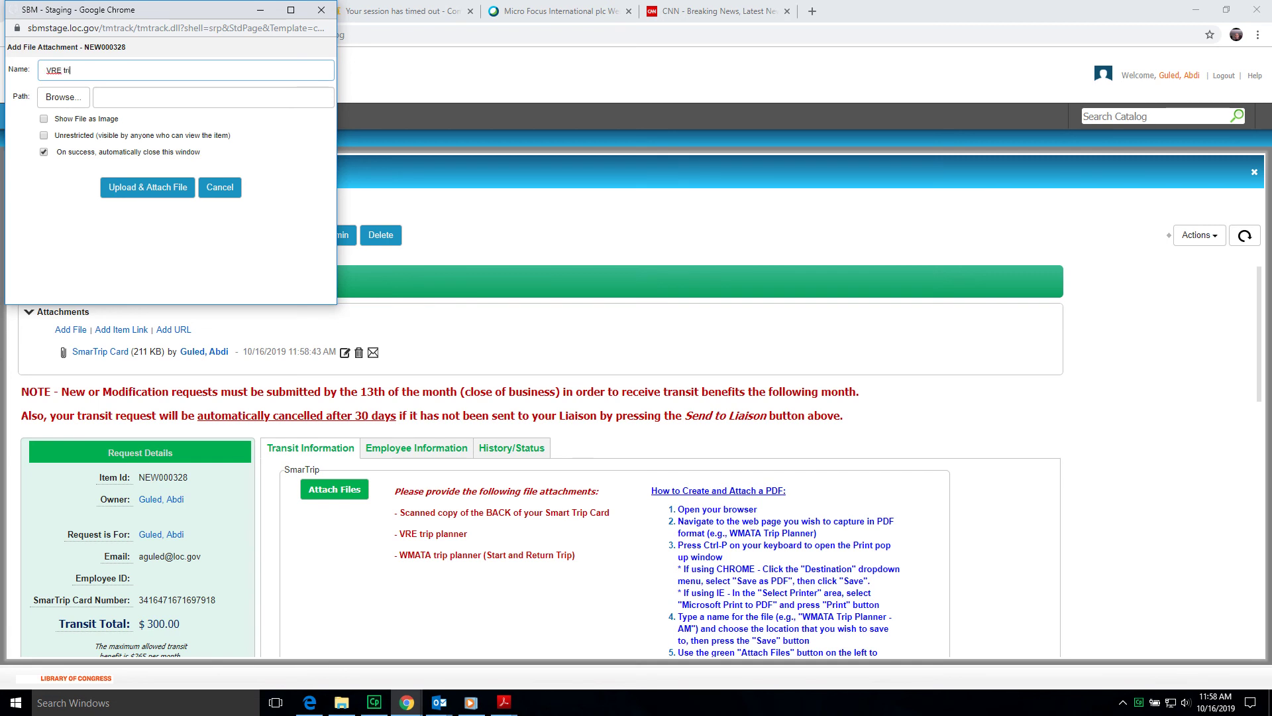
{"action": "type", "text": "p planner"}
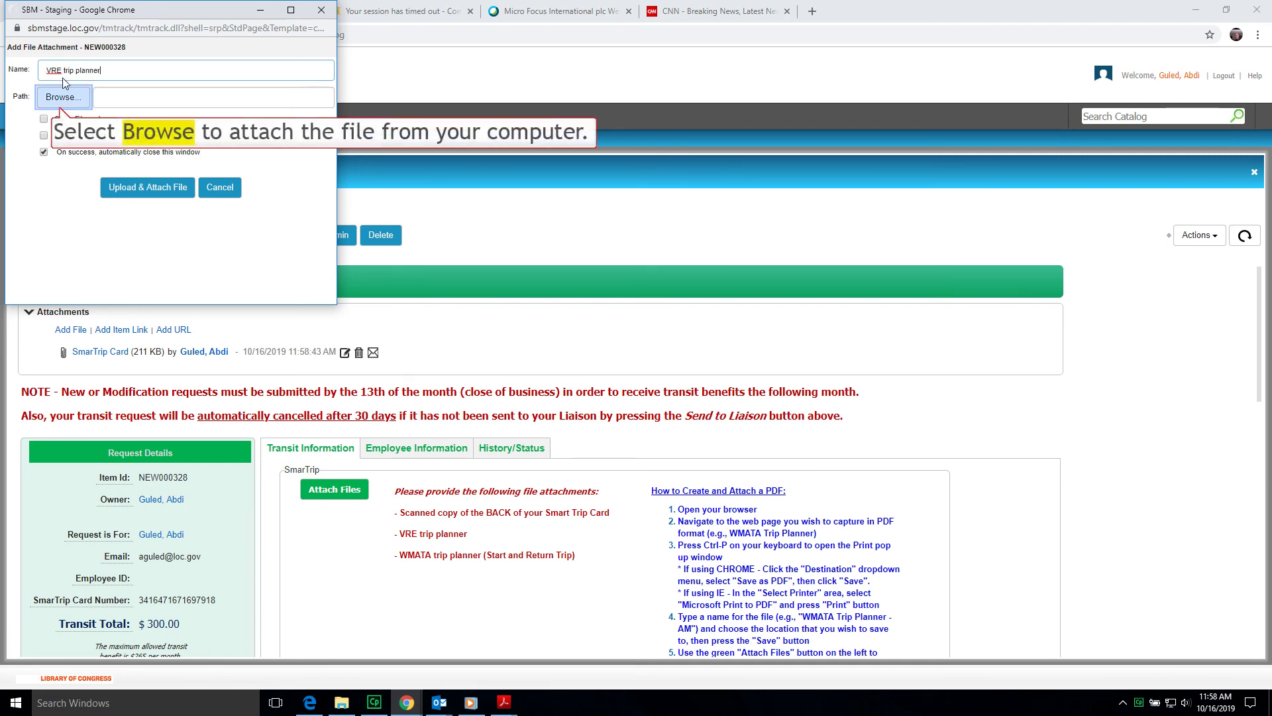
{"action": "left_click", "coordinate": [61, 99]}
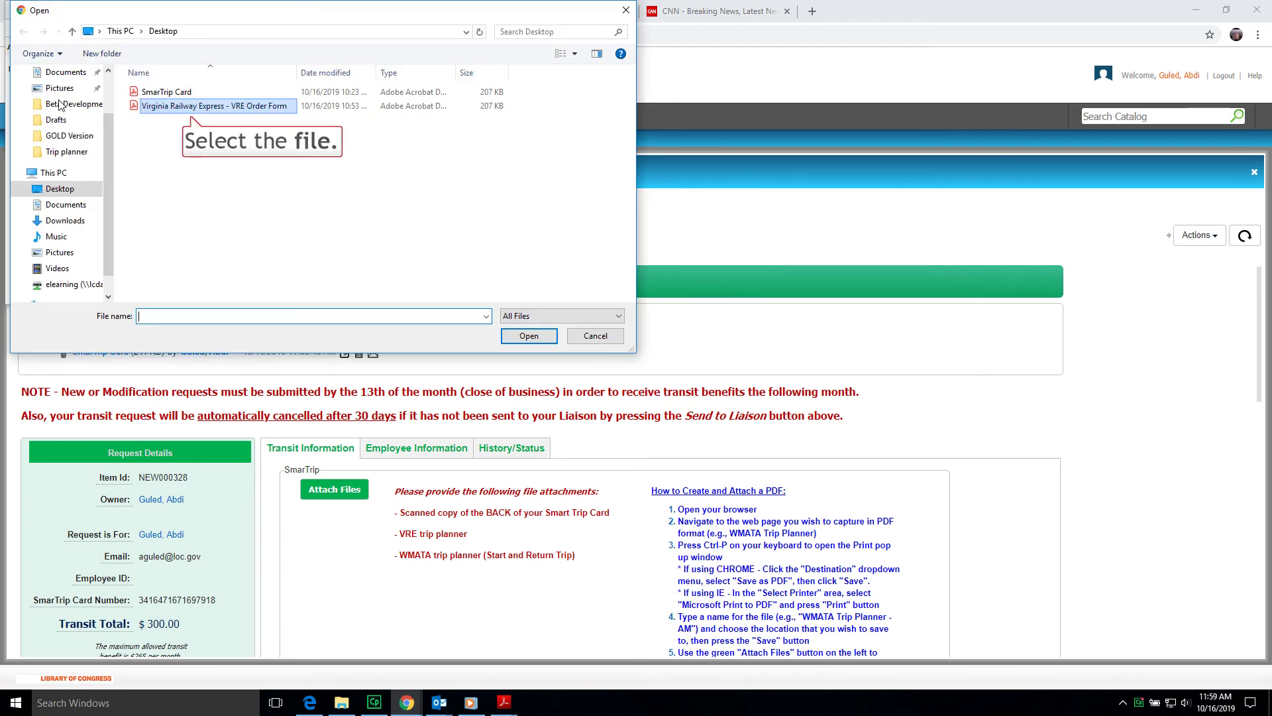
{"action": "left_click", "coordinate": [192, 108]}
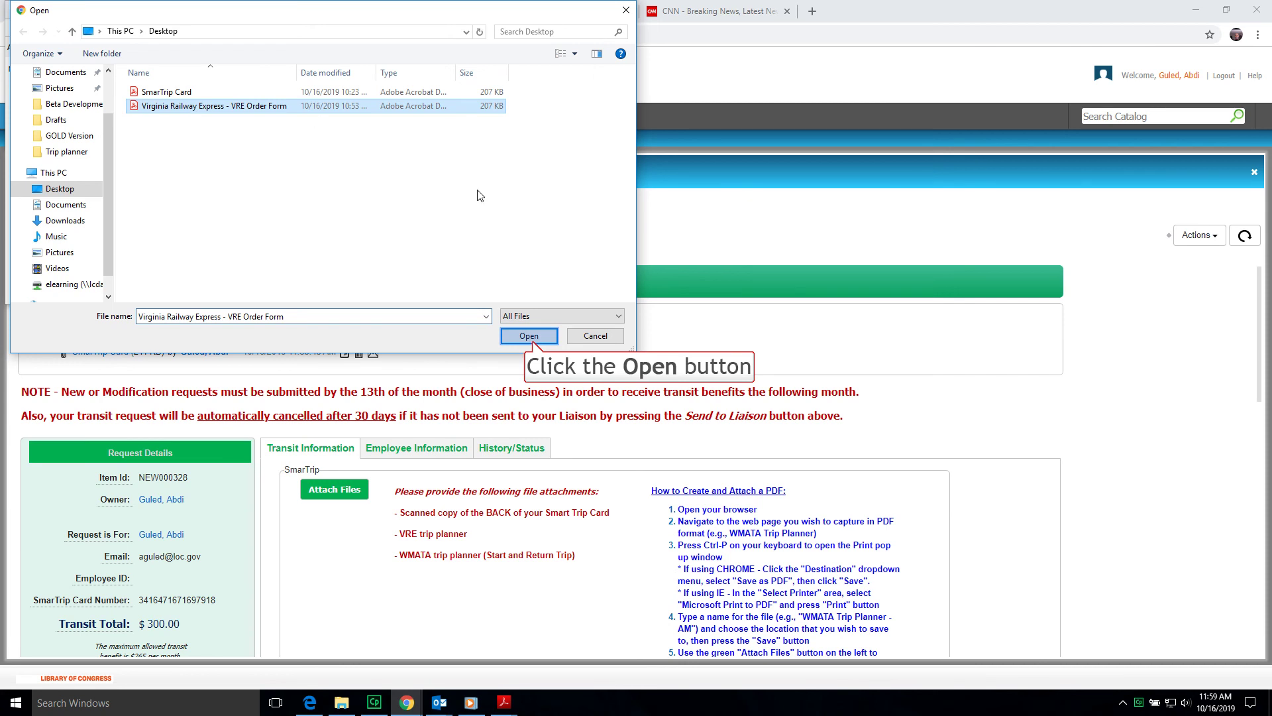
{"action": "left_click", "coordinate": [531, 337]}
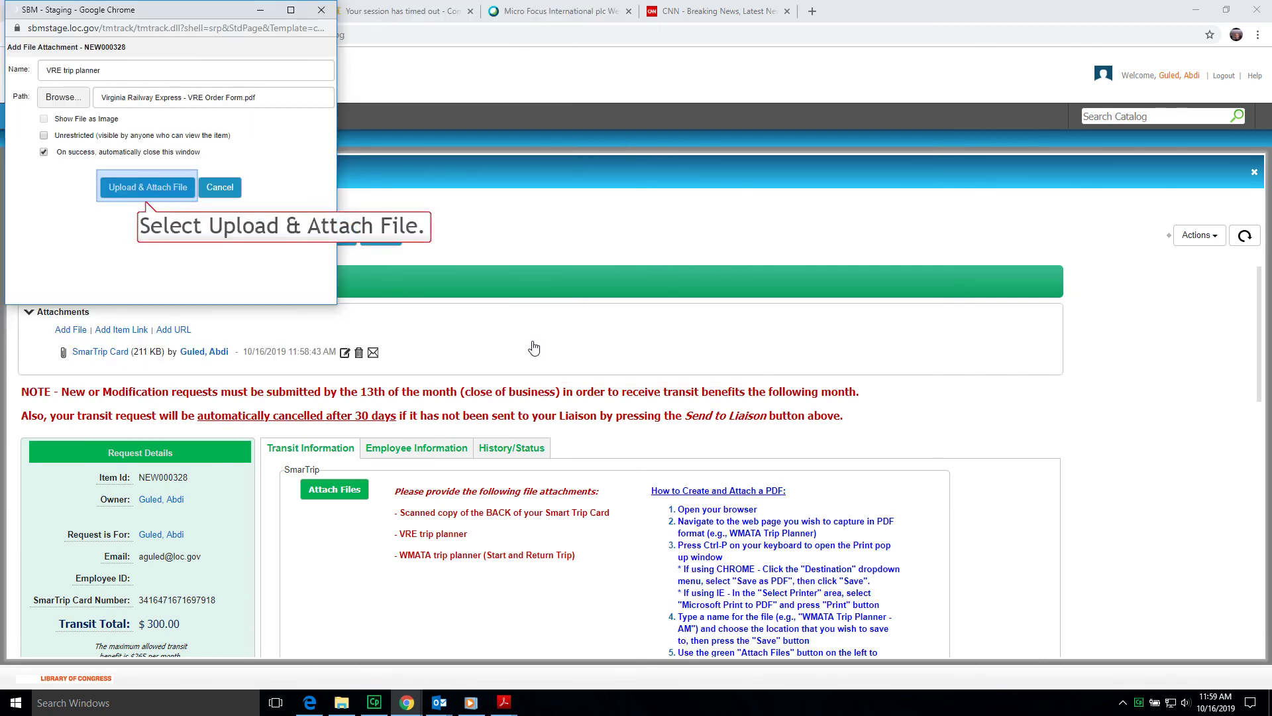
{"action": "left_click", "coordinate": [147, 188]}
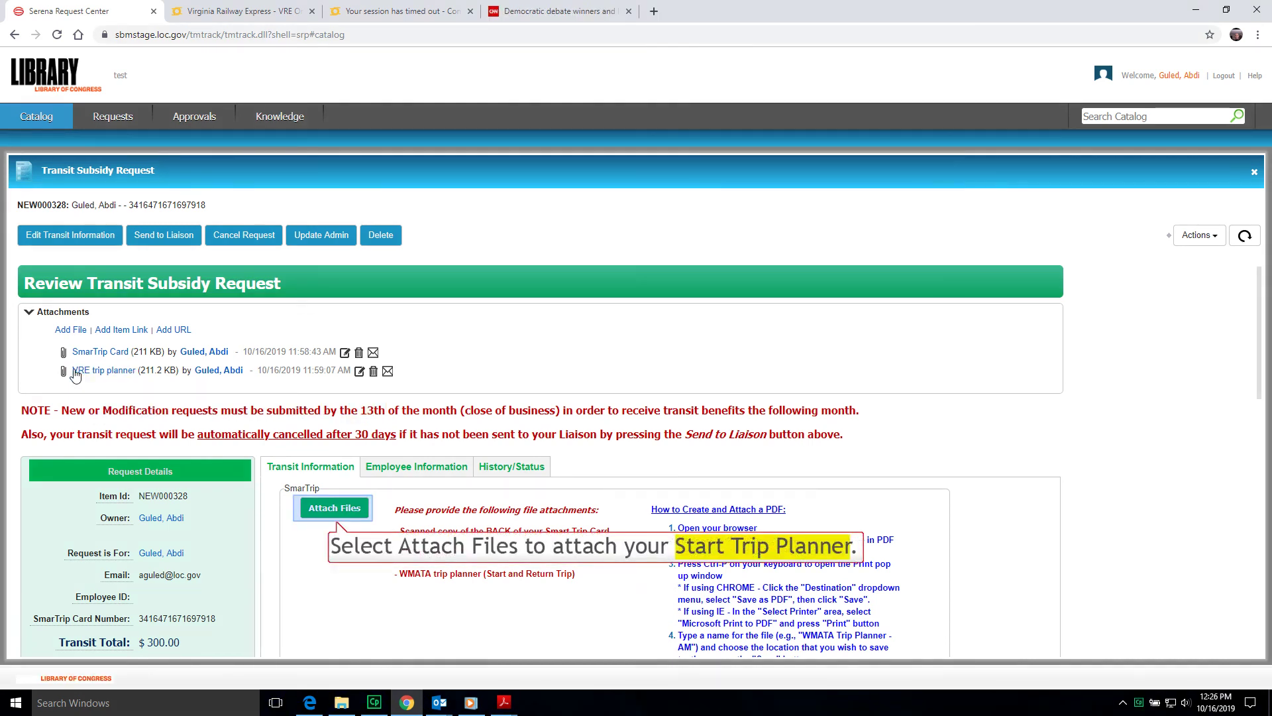
- Upload the start trip planner PDF as a third attachment named 'Start Trip Planner'
{"action": "left_click", "coordinate": [334, 508]}
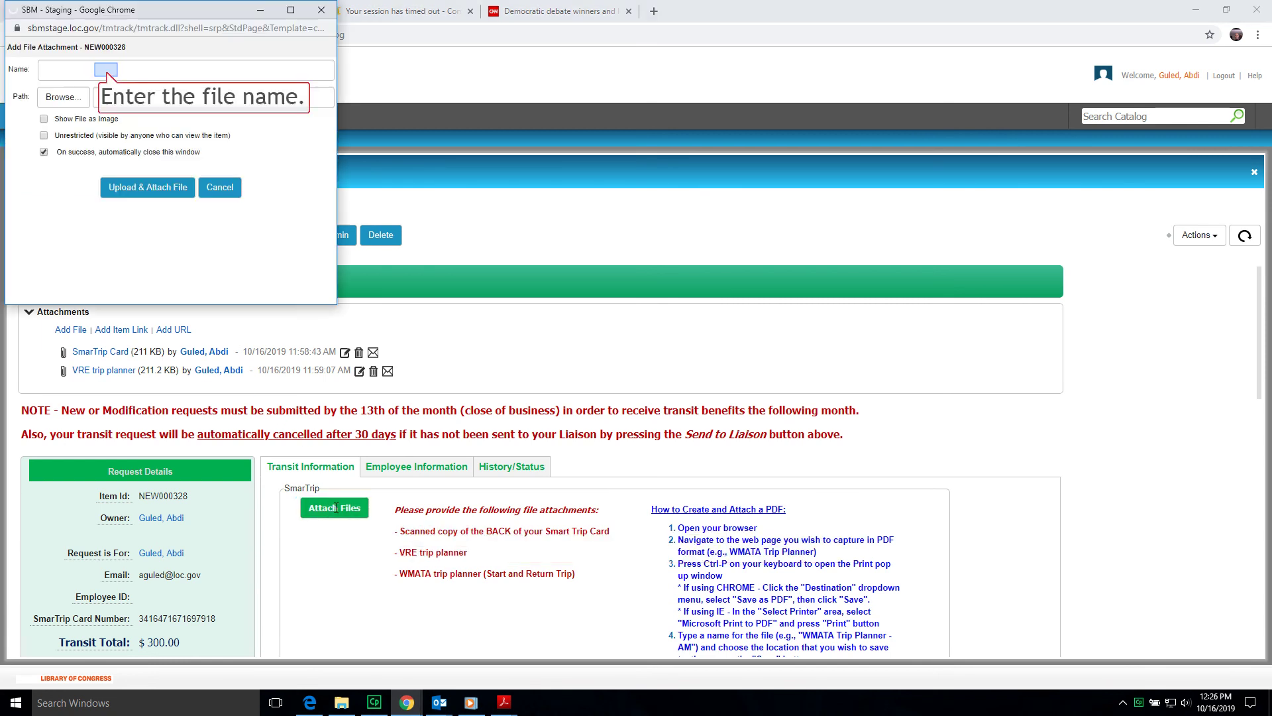
{"action": "left_click", "coordinate": [106, 70]}
{"action": "type", "text": "Start"}
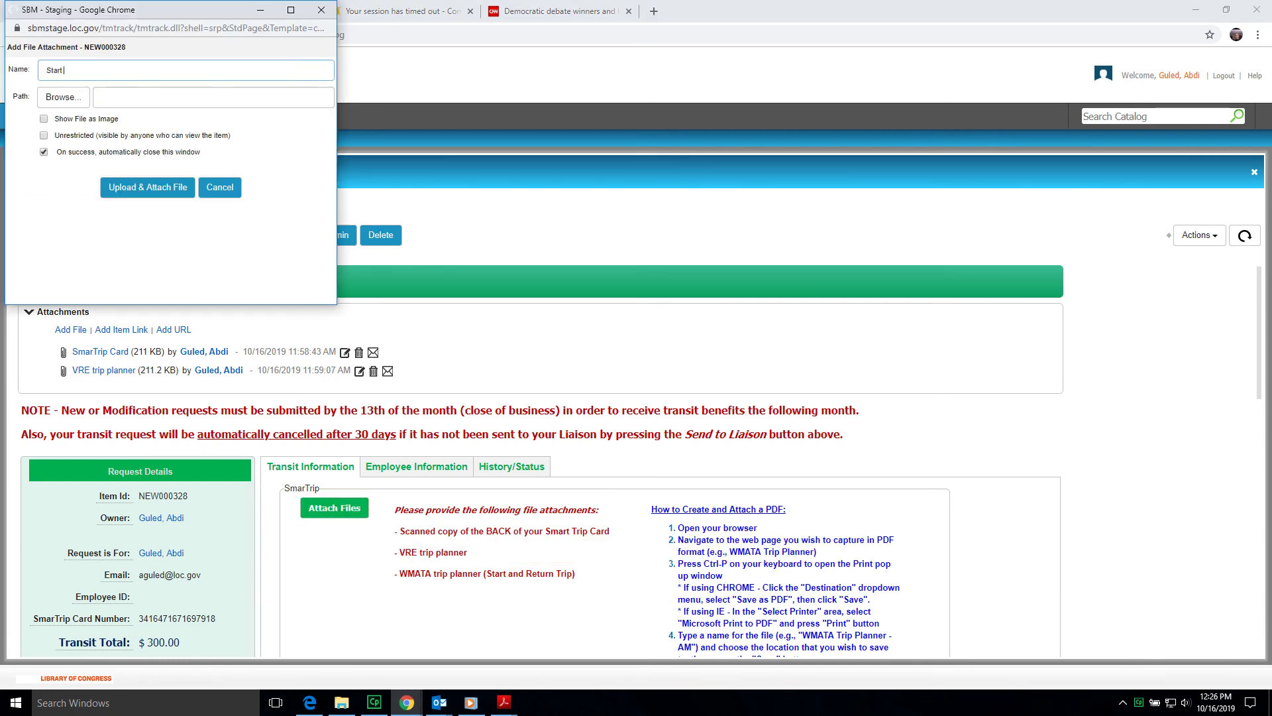
{"action": "type", "text": " Trip Planner"}
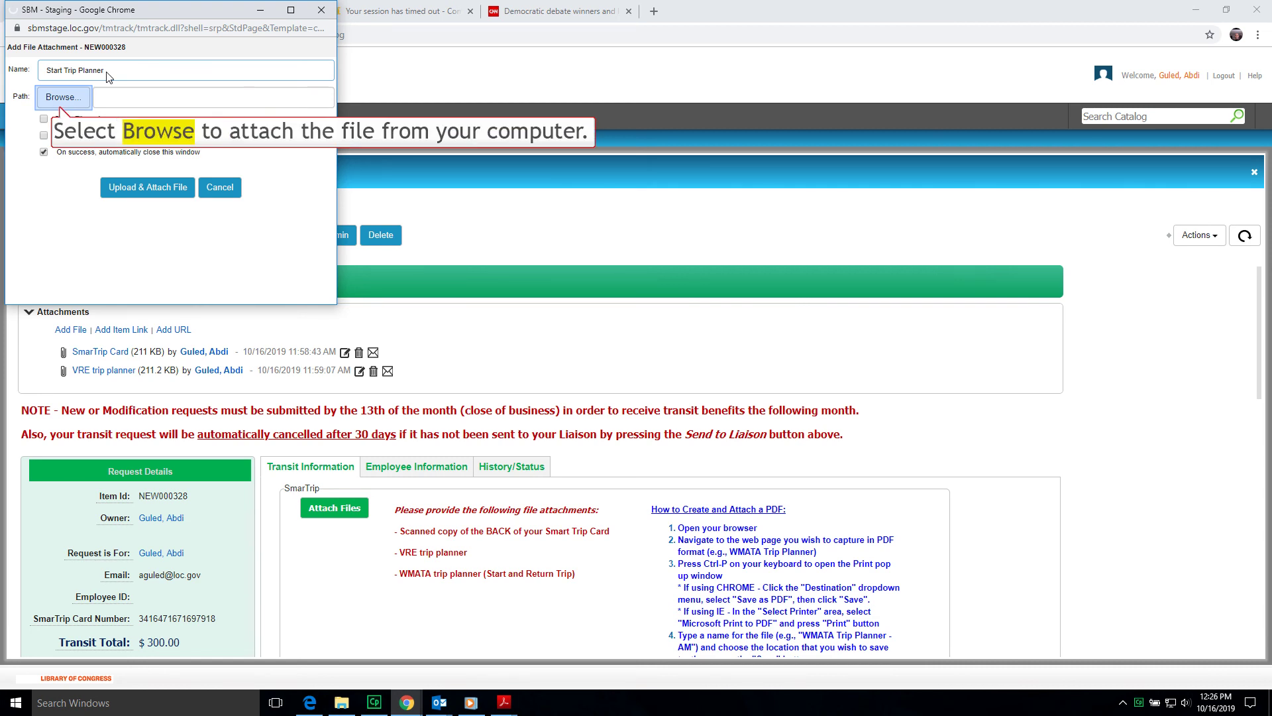
{"action": "left_click", "coordinate": [61, 97]}
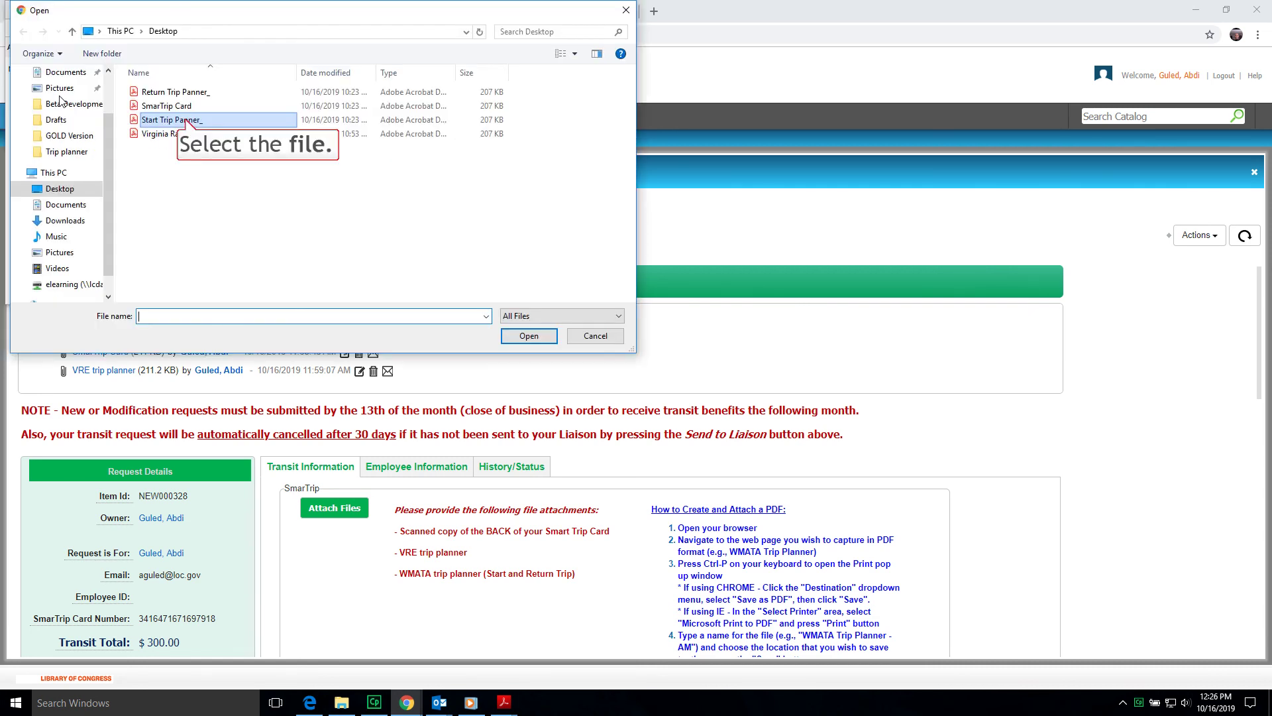
{"action": "left_click", "coordinate": [187, 122]}
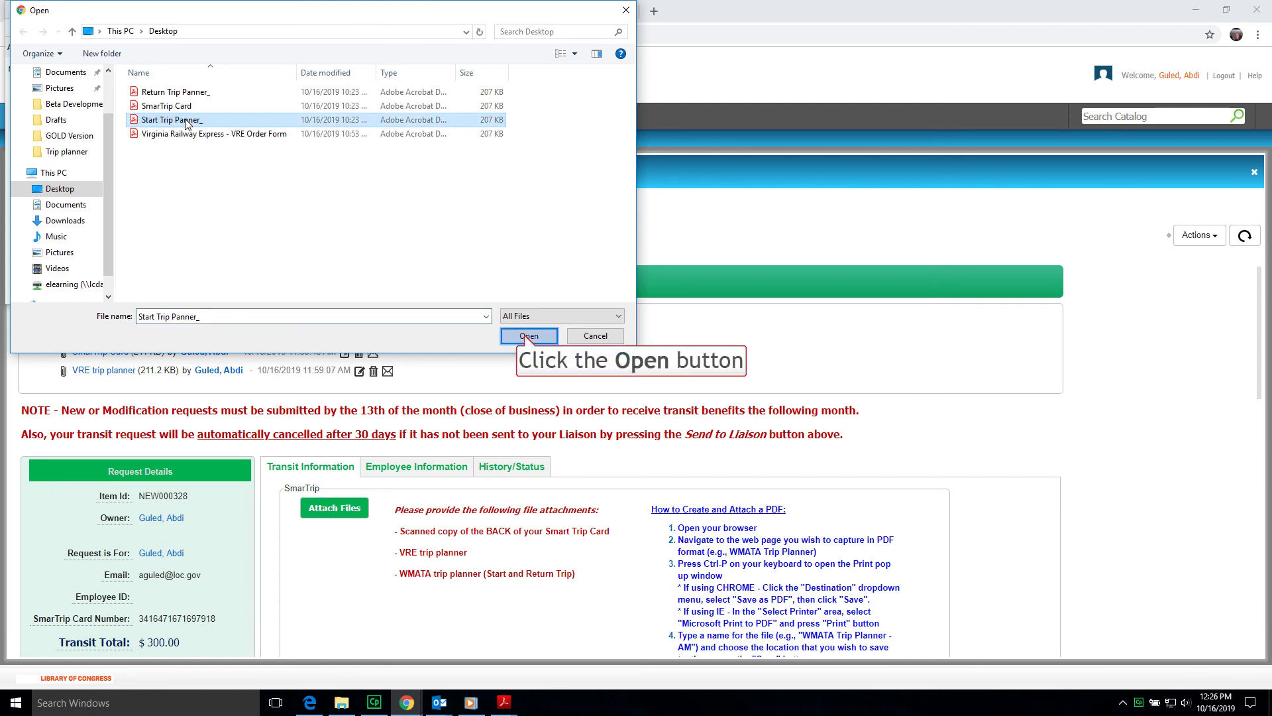
{"action": "left_click", "coordinate": [528, 337]}
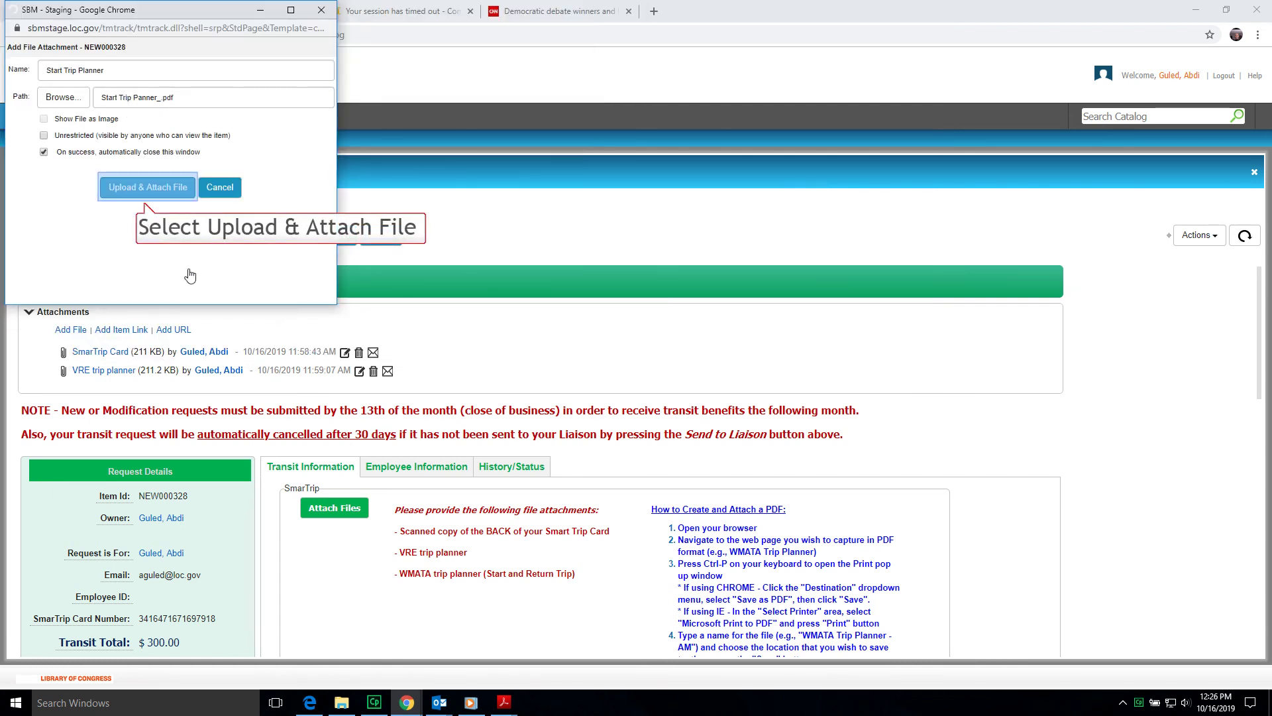
{"action": "left_click", "coordinate": [147, 187]}
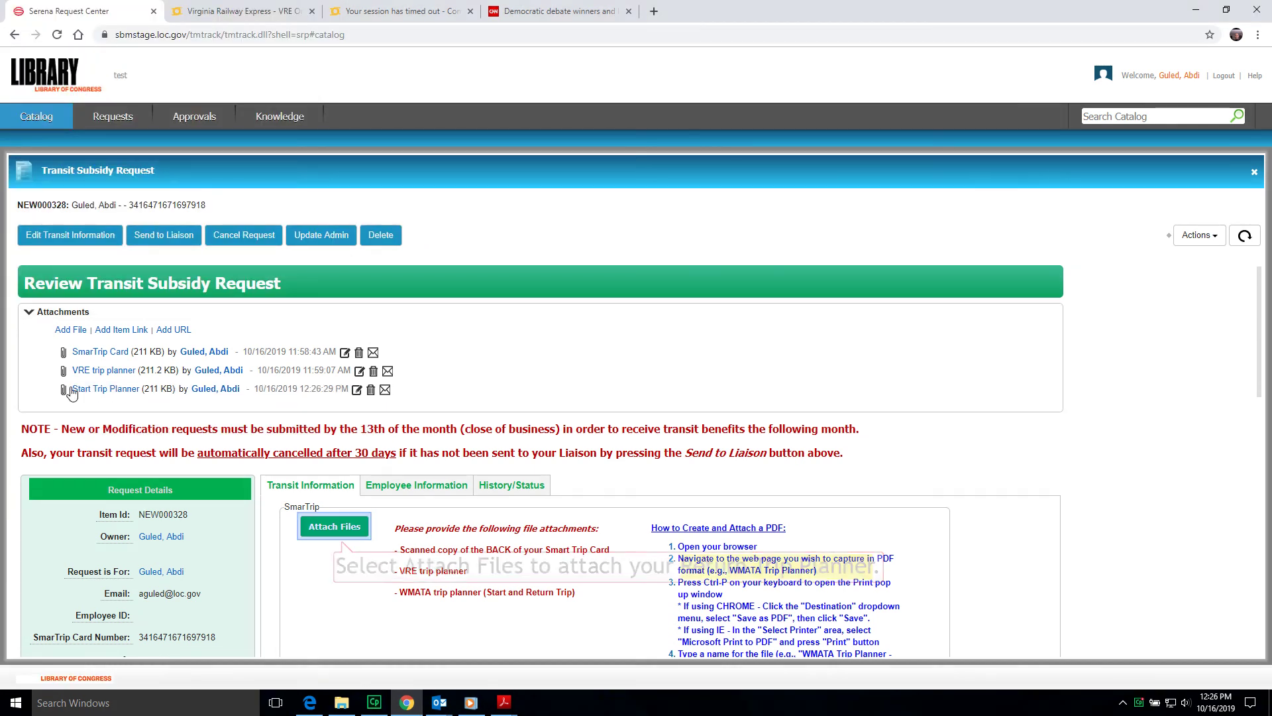
- Upload the return trip planner PDF as a fourth attachment named 'Return Trip Planner'
{"action": "left_click", "coordinate": [343, 528]}
{"action": "type", "text": "Return Tr"}
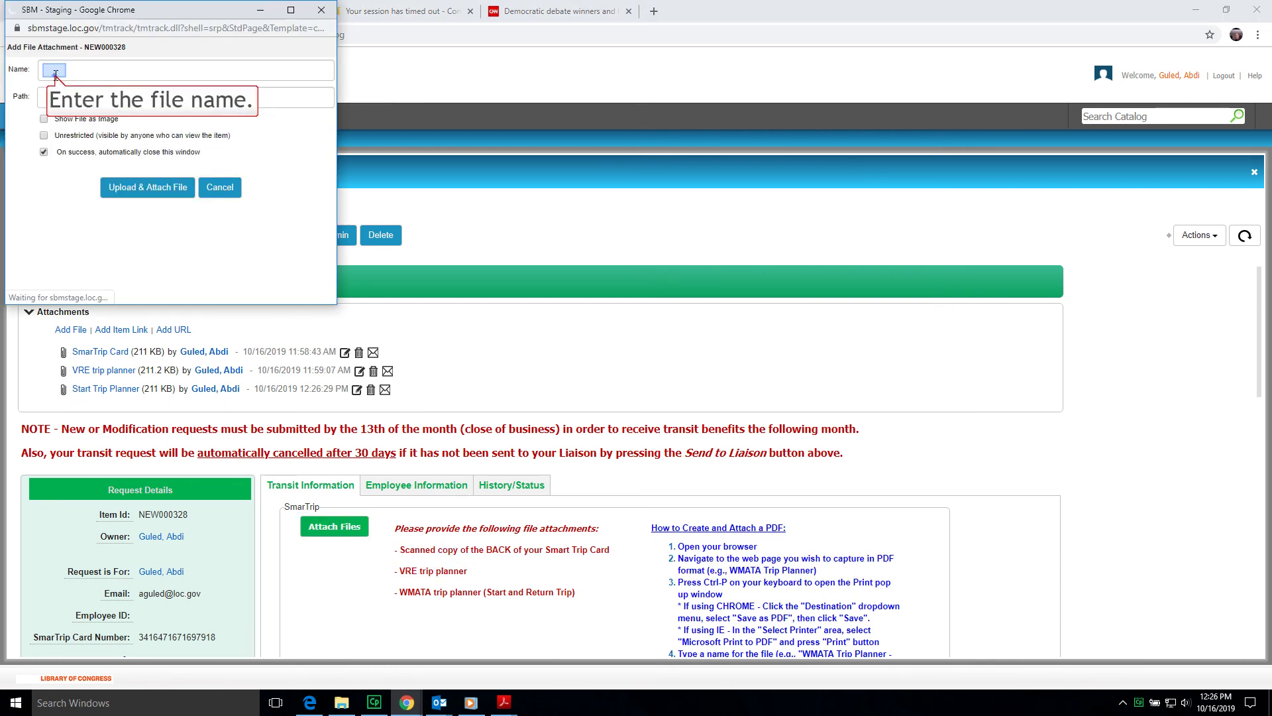
{"action": "type", "text": "ip Planner"}
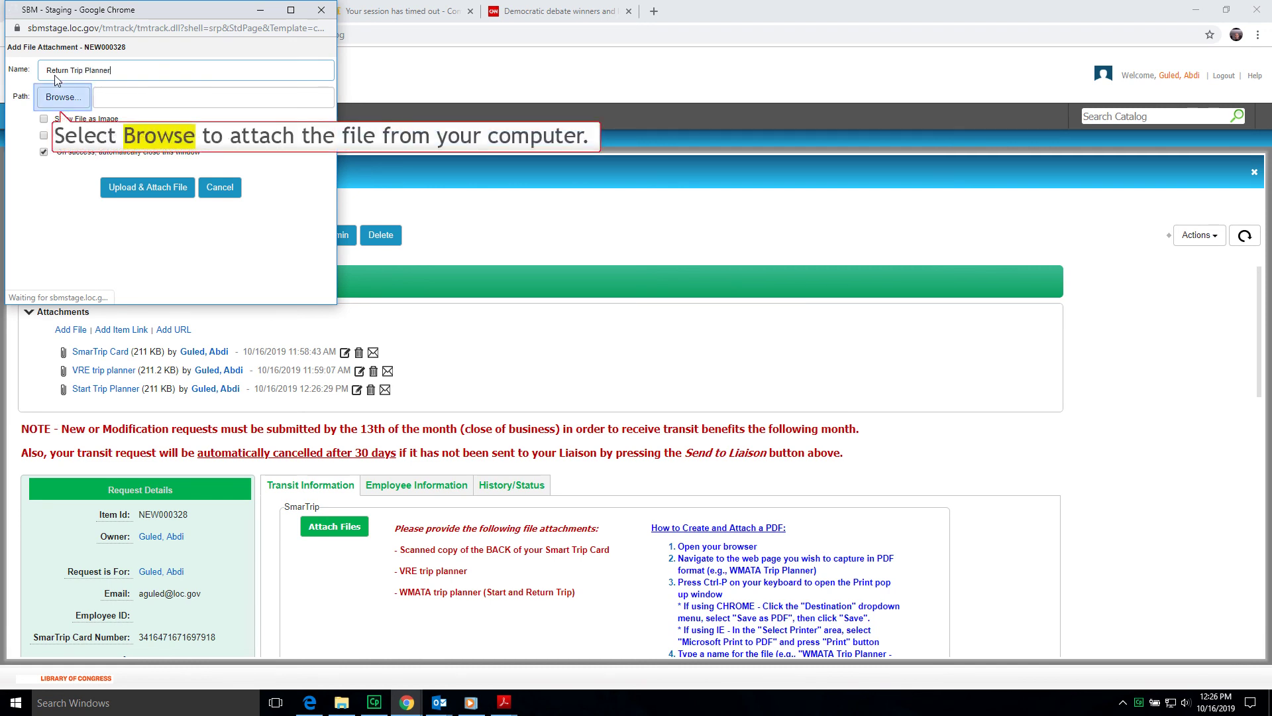
{"action": "left_click", "coordinate": [75, 97]}
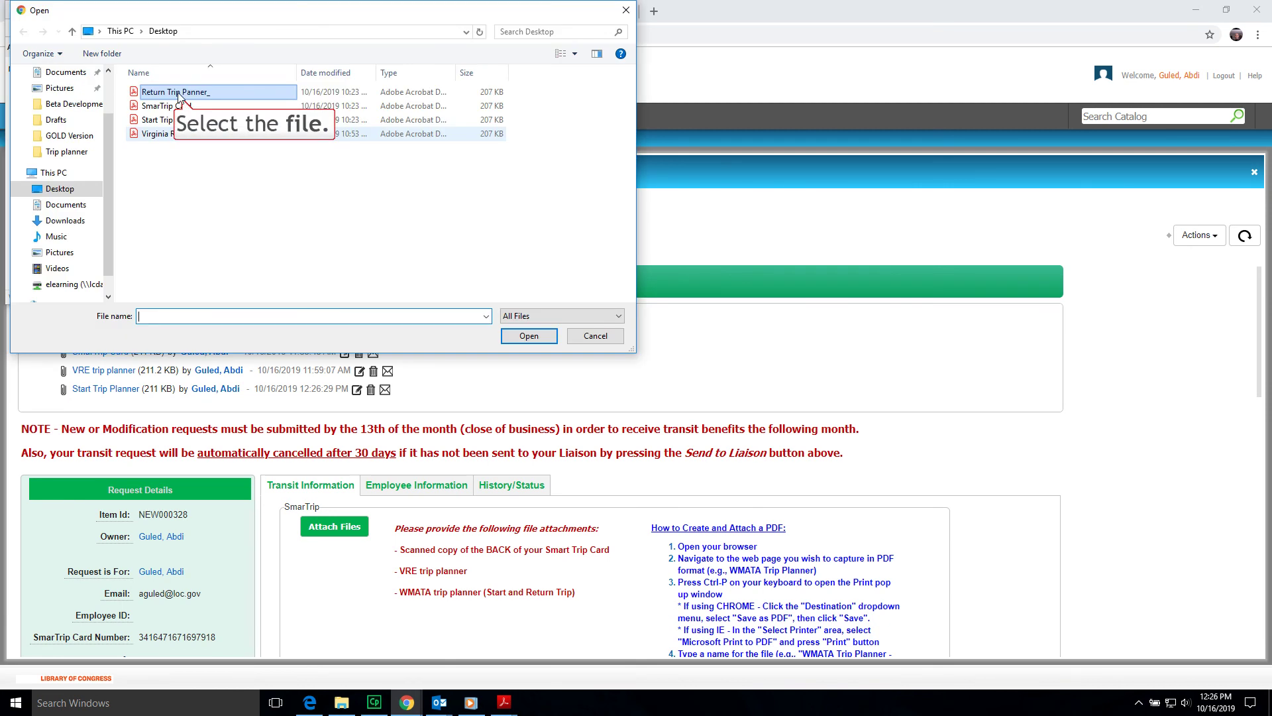
{"action": "left_click", "coordinate": [173, 96]}
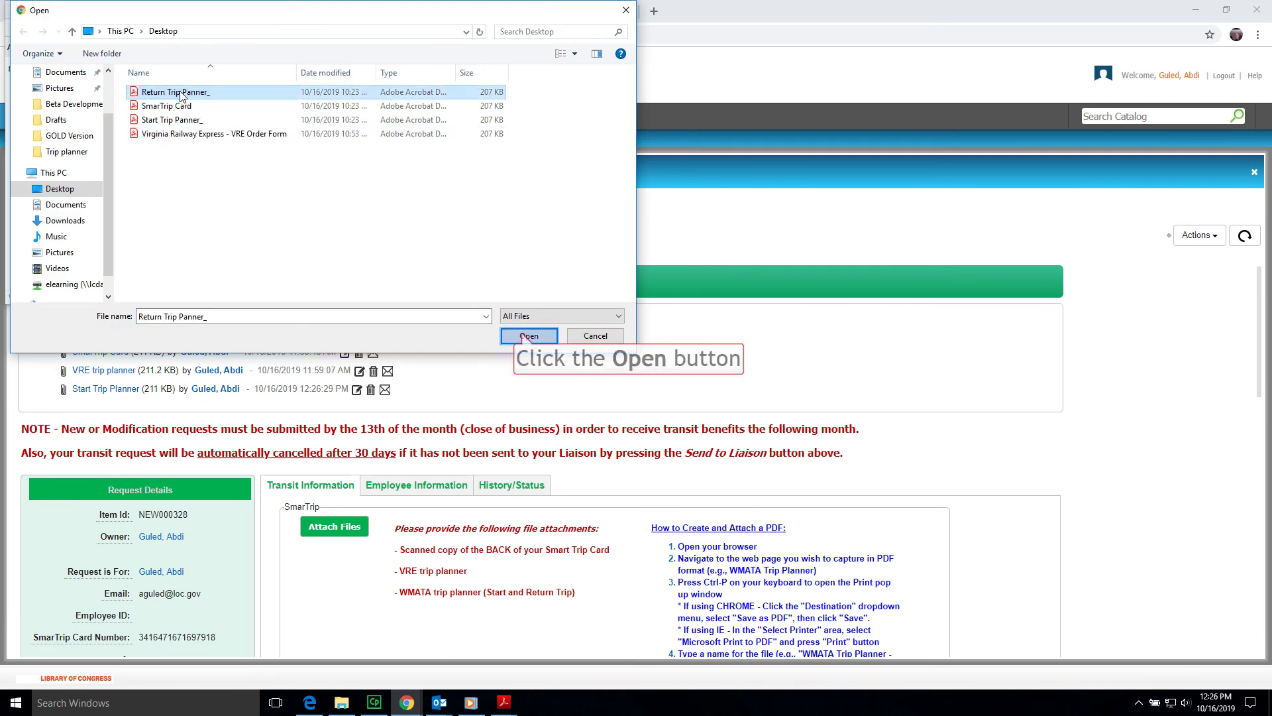
{"action": "left_click", "coordinate": [529, 336]}
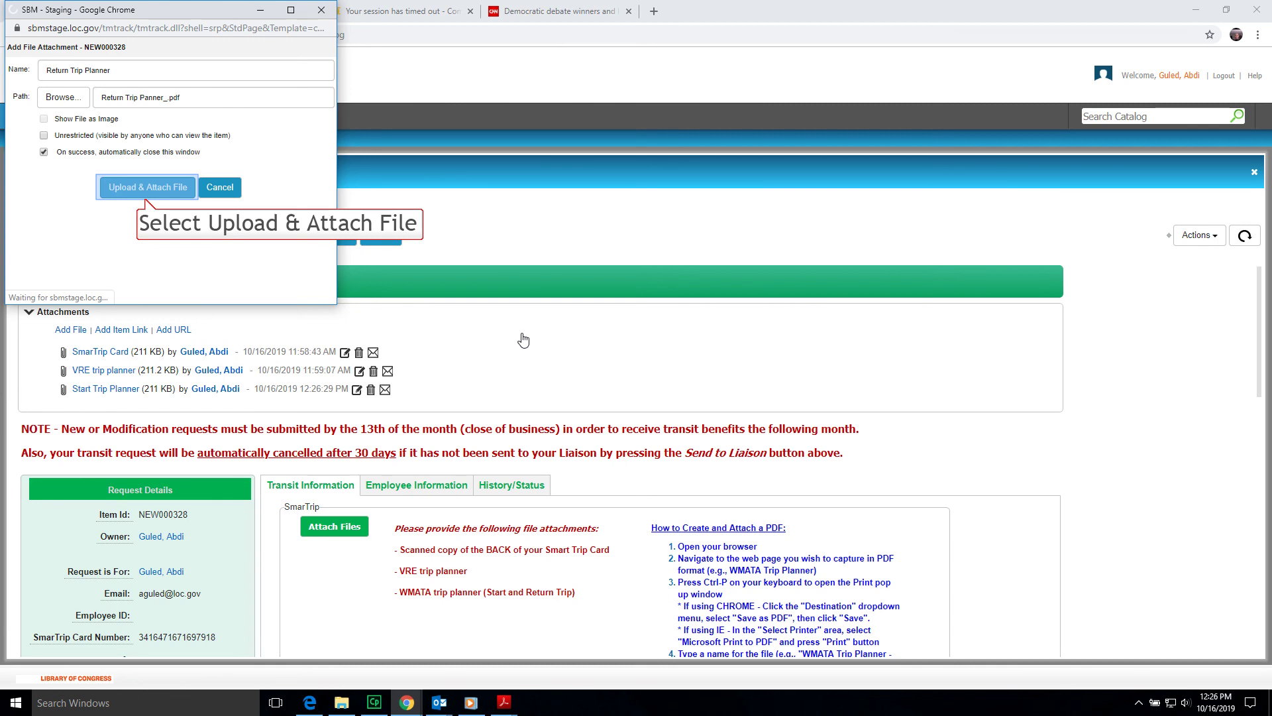
{"action": "left_click", "coordinate": [147, 191]}
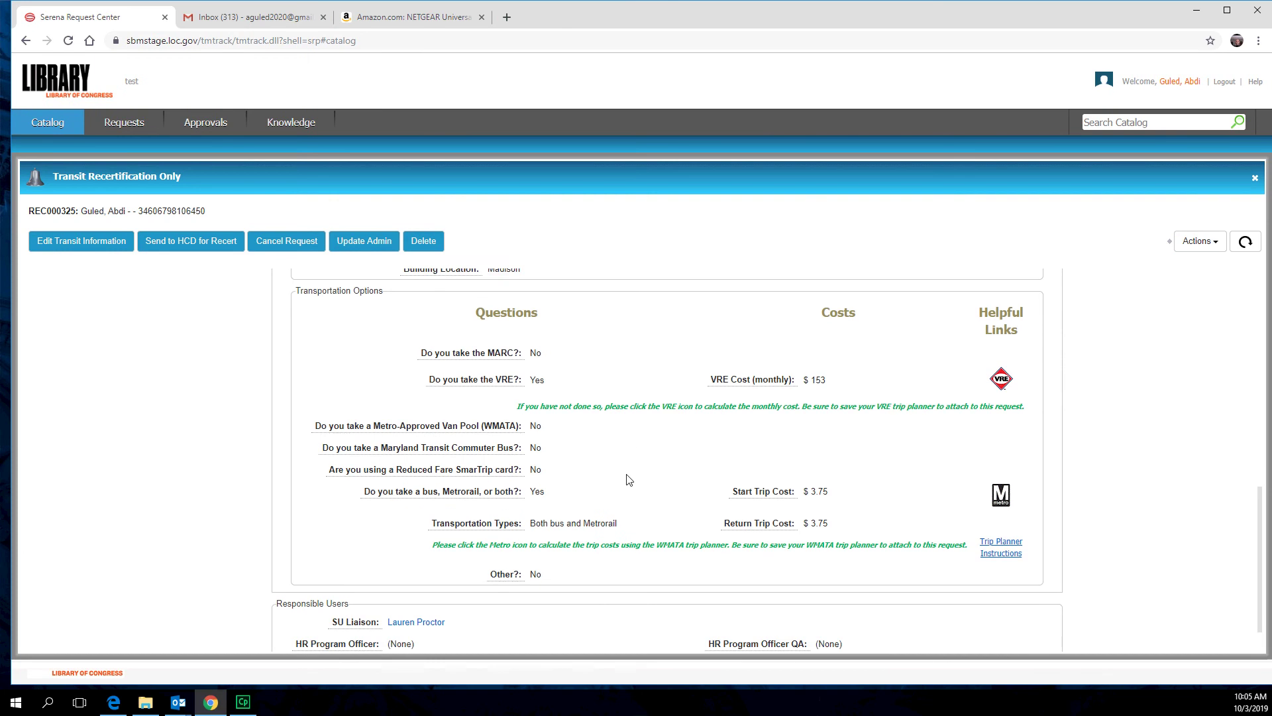
- Scroll through the request to check the $310.50 transit total, details and attachment list
{"action": "scroll", "coordinate": [629, 480], "scroll_direction": "down", "scroll_amount": 1}
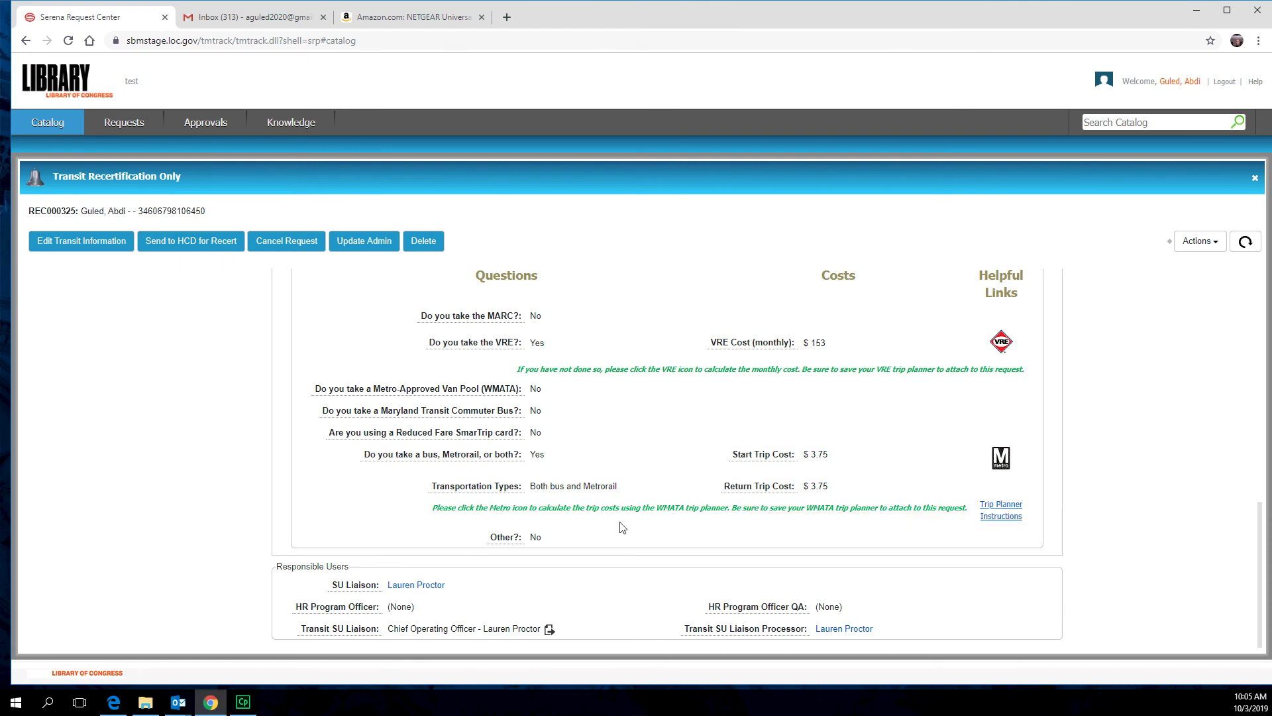
{"action": "scroll", "coordinate": [622, 527], "scroll_direction": "up", "scroll_amount": 5}
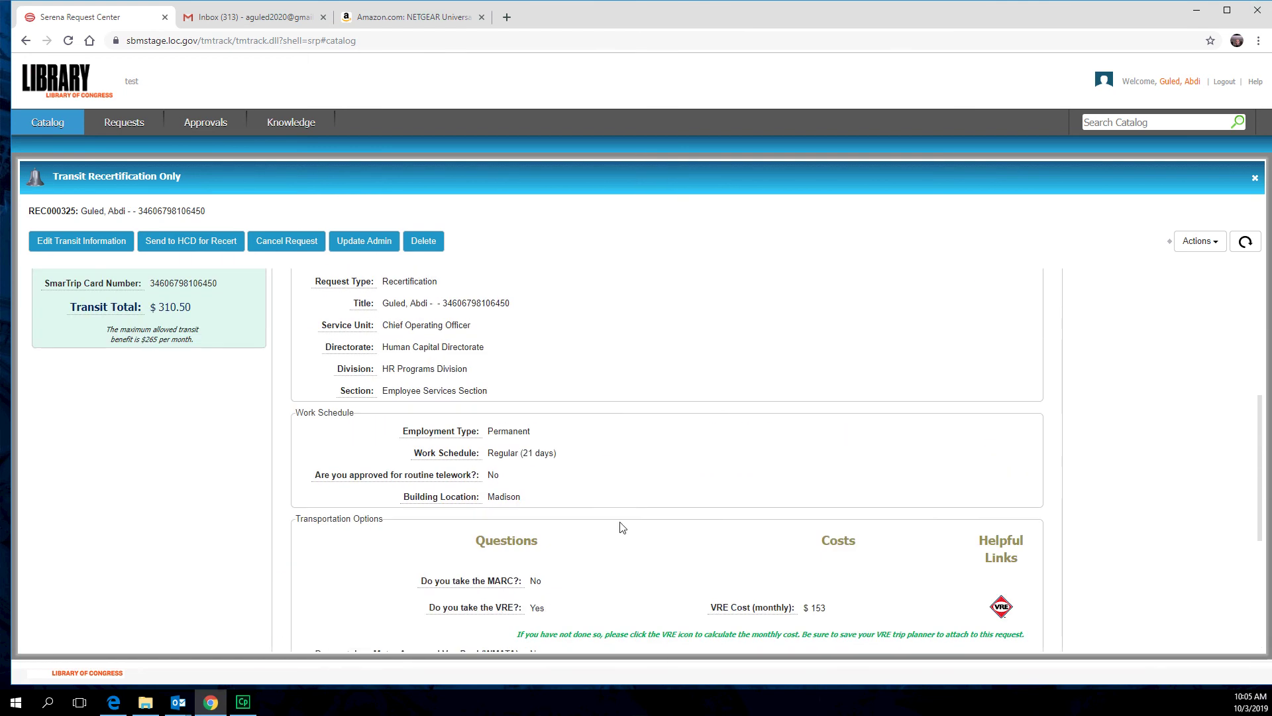
{"action": "scroll", "coordinate": [622, 527], "scroll_direction": "up", "scroll_amount": 5}
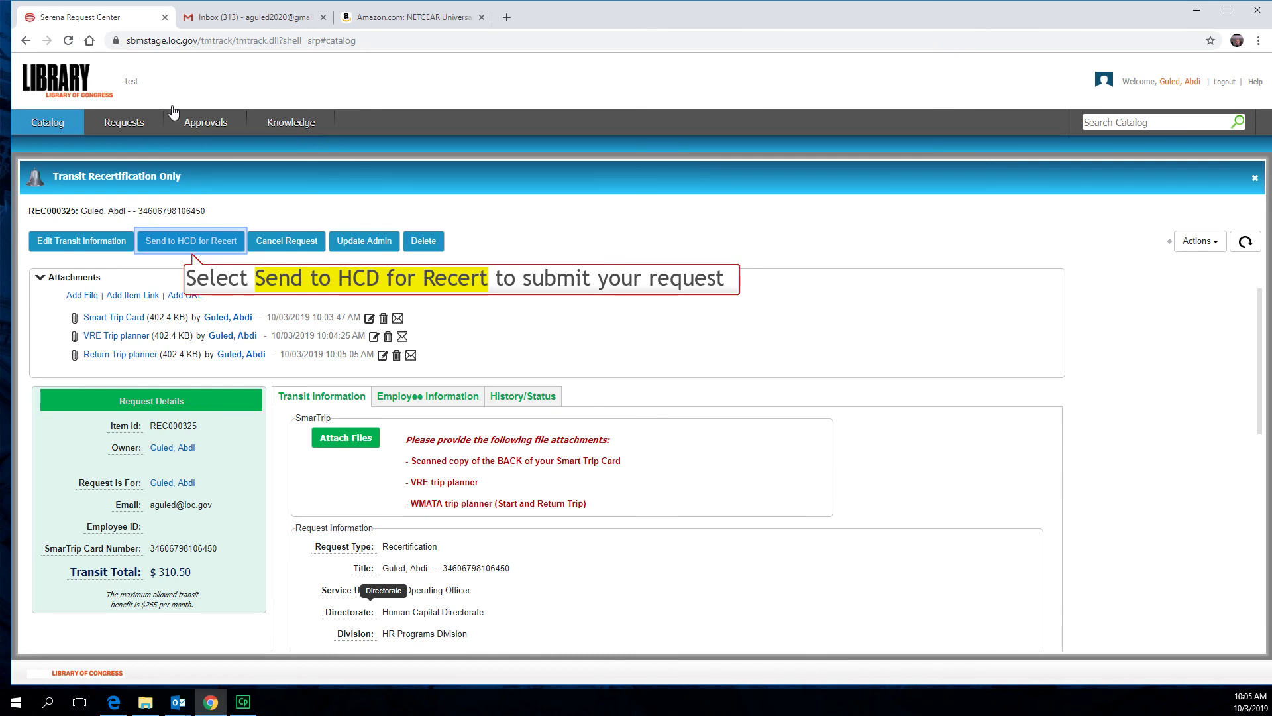
- Send the request to HCD for recertification and confirm the certification form
{"action": "left_click", "coordinate": [195, 243]}
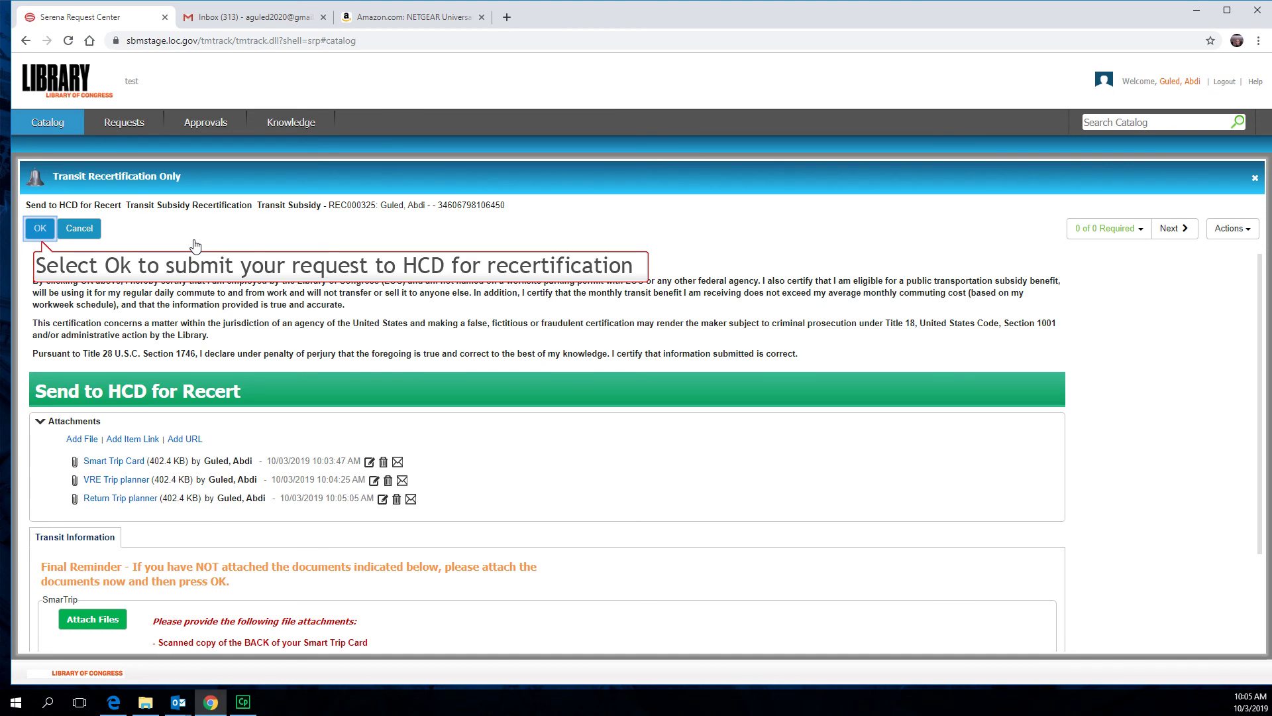
{"action": "left_click", "coordinate": [40, 228]}
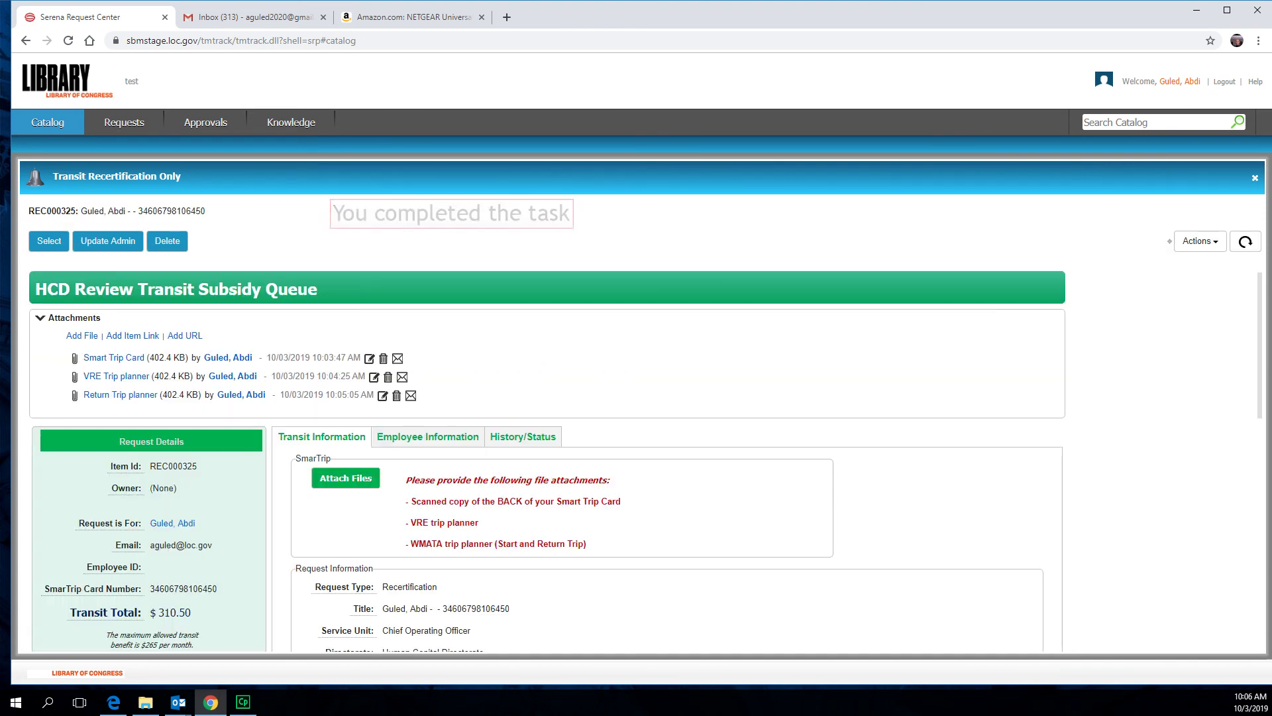